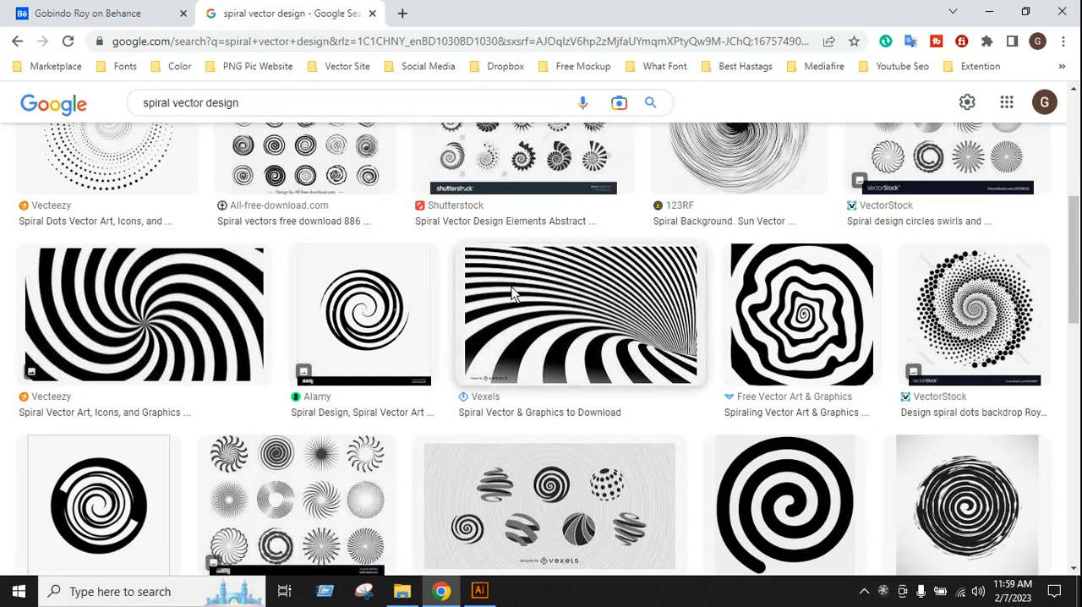
Switch to Illustrator and draw a circle about 500 px across from the artboard's centre with a 15 pt stroke
{"action": "left_click", "coordinate": [490, 596]}
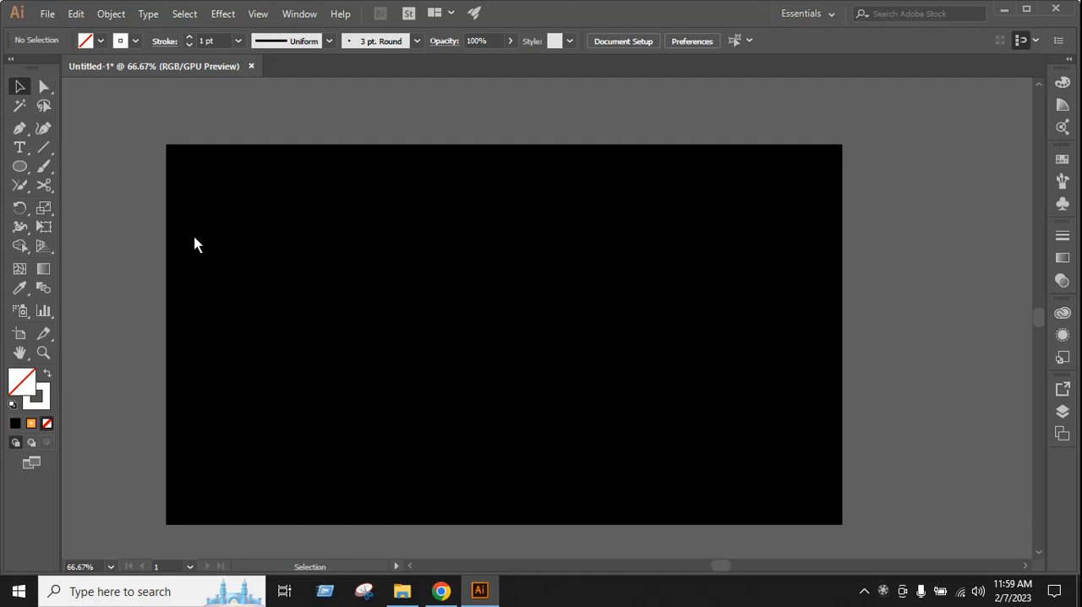
{"action": "left_click", "coordinate": [19, 169]}
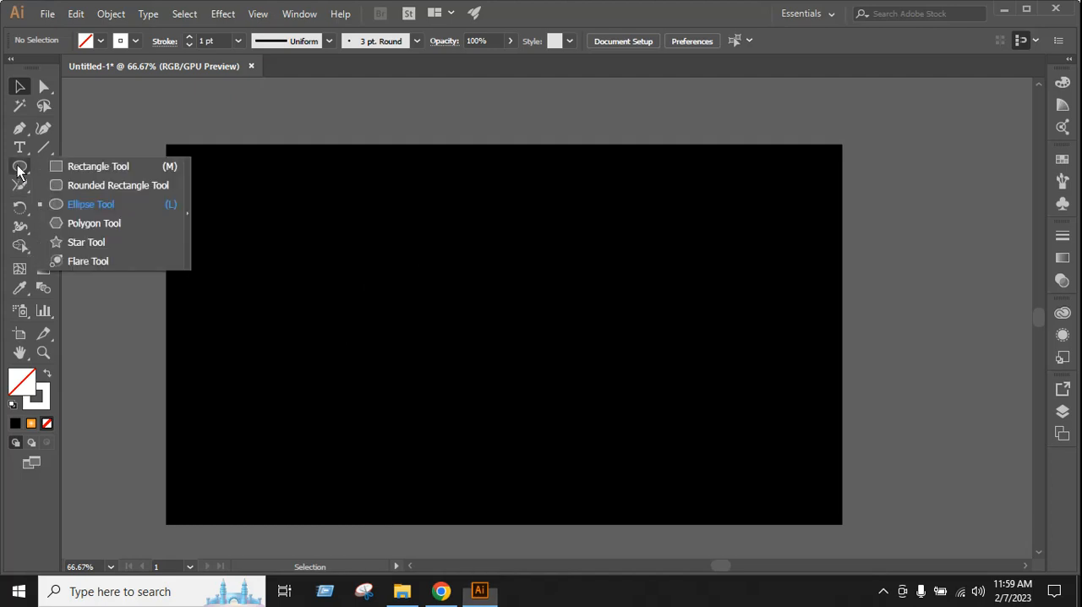
{"action": "left_click", "coordinate": [72, 207]}
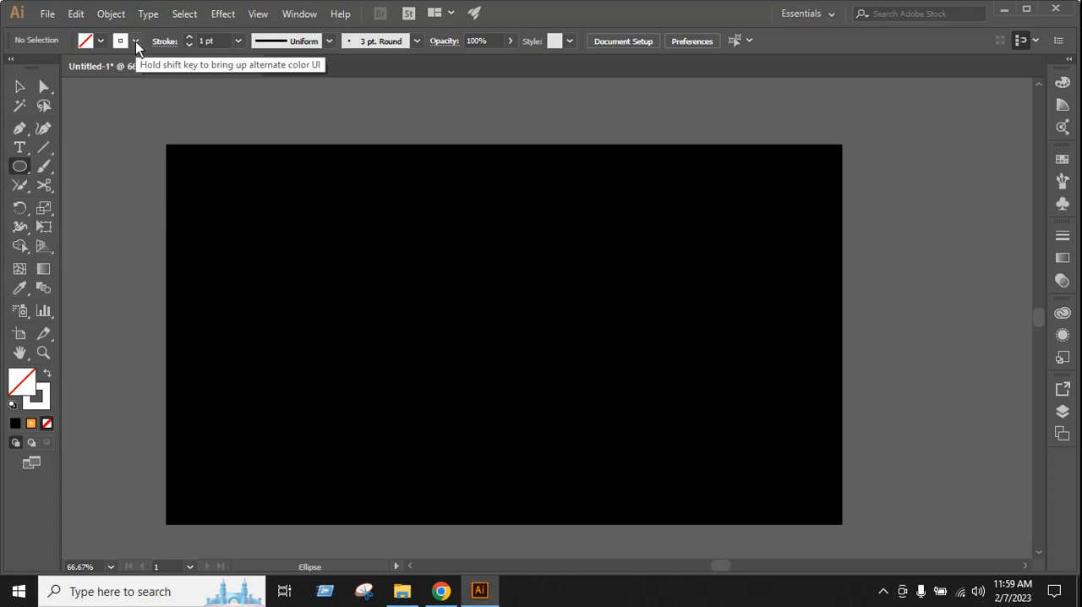
{"action": "left_click", "coordinate": [189, 37]}
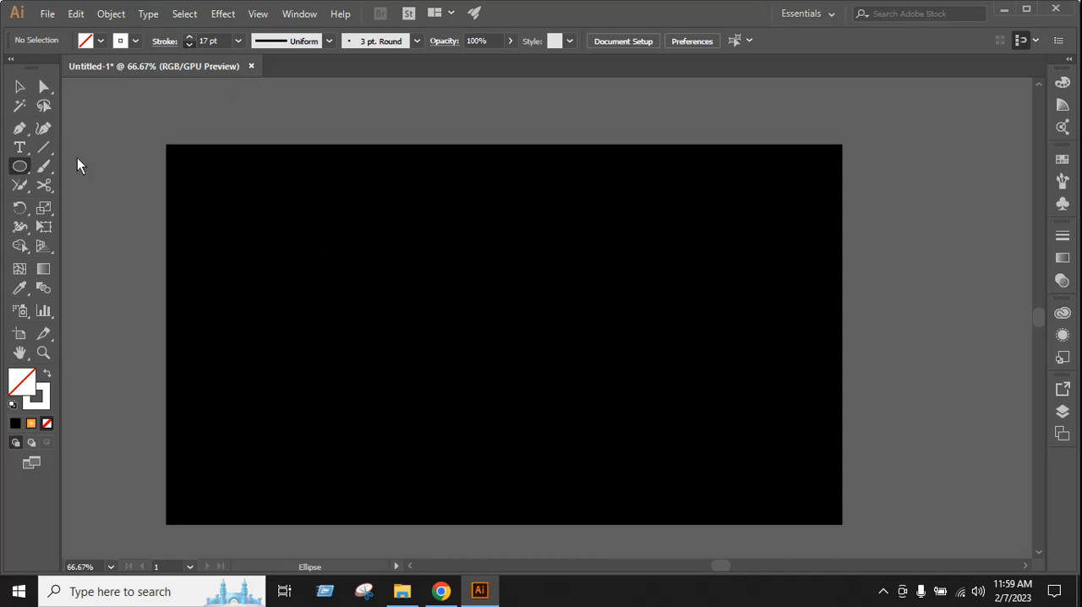
{"action": "left_click", "coordinate": [22, 124]}
{"action": "left_click", "coordinate": [19, 87]}
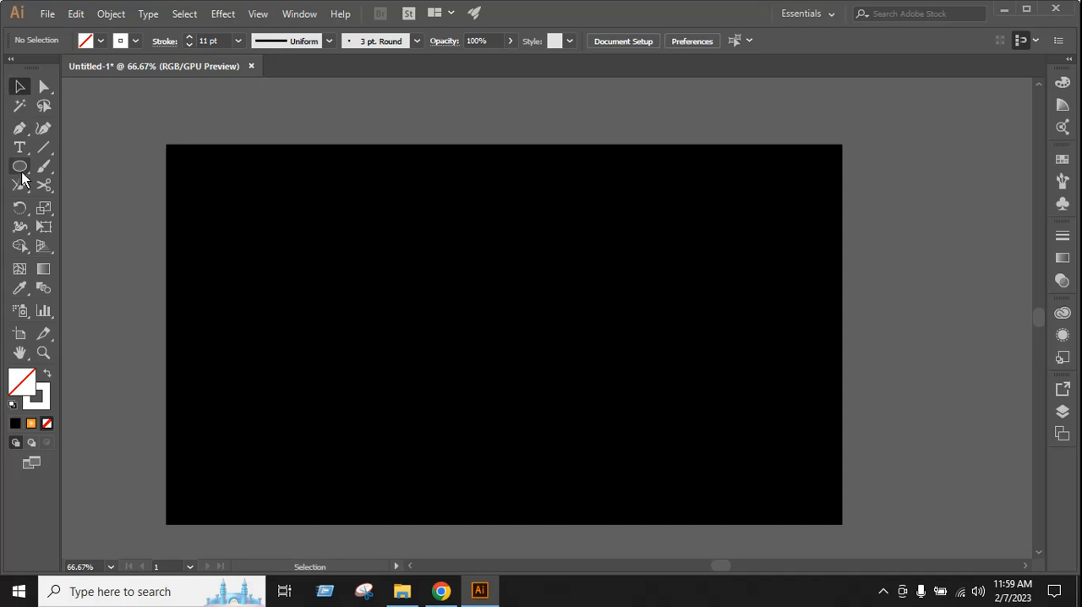
{"action": "left_click_drag", "start_coordinate": [19, 167], "coordinate": [74, 201]}
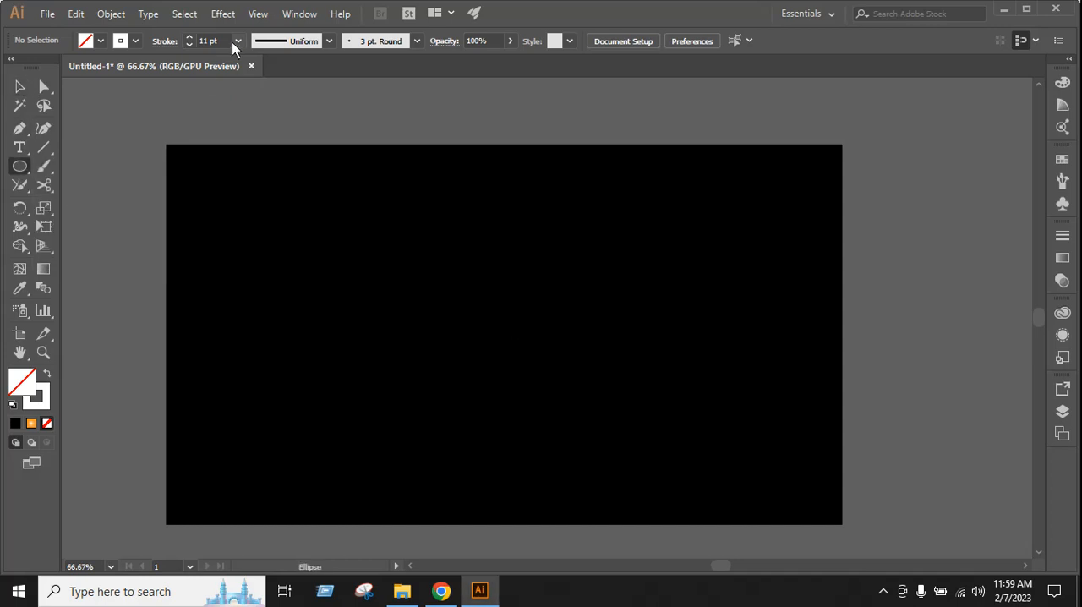
{"action": "type", "text": "15"}
{"action": "key", "text": "Return"}
{"action": "mouse_move", "coordinate": [504, 335]}
{"action": "left_mouse_down"}
{"action": "mouse_move", "coordinate": [531, 374]}
{"action": "mouse_move", "coordinate": [638, 446]}
{"action": "left_mouse_up"}
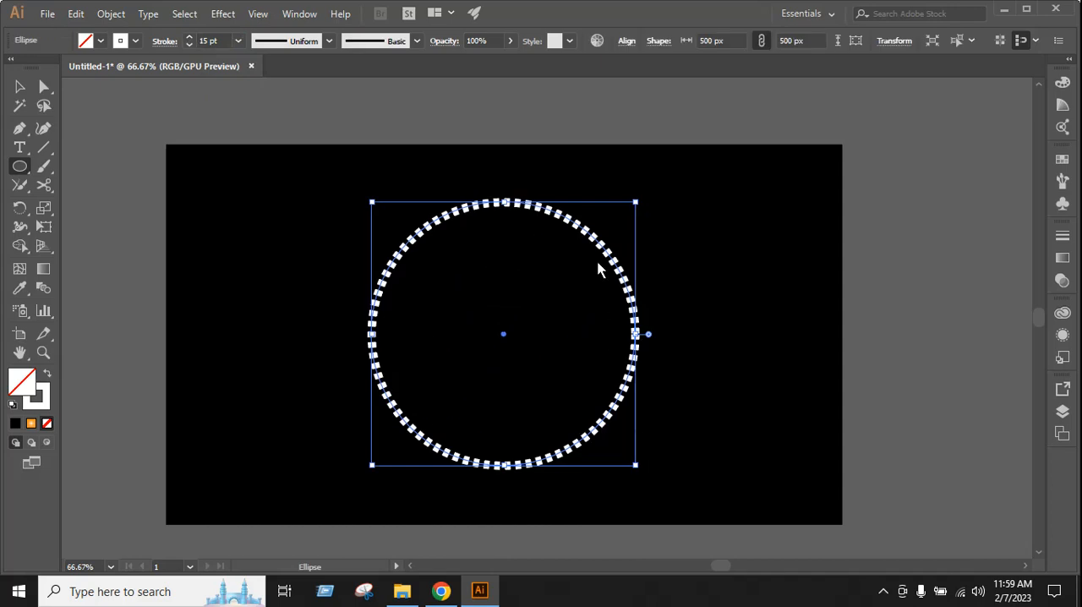
Turn off the dashed line on the circle's stroke
{"action": "left_click", "coordinate": [163, 42]}
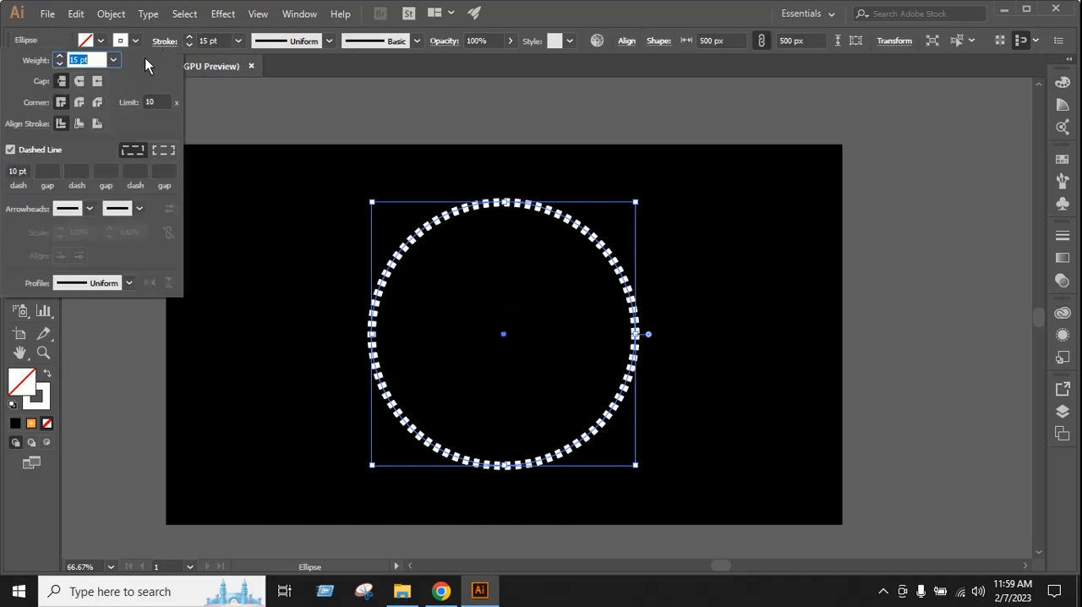
{"action": "left_click", "coordinate": [10, 150]}
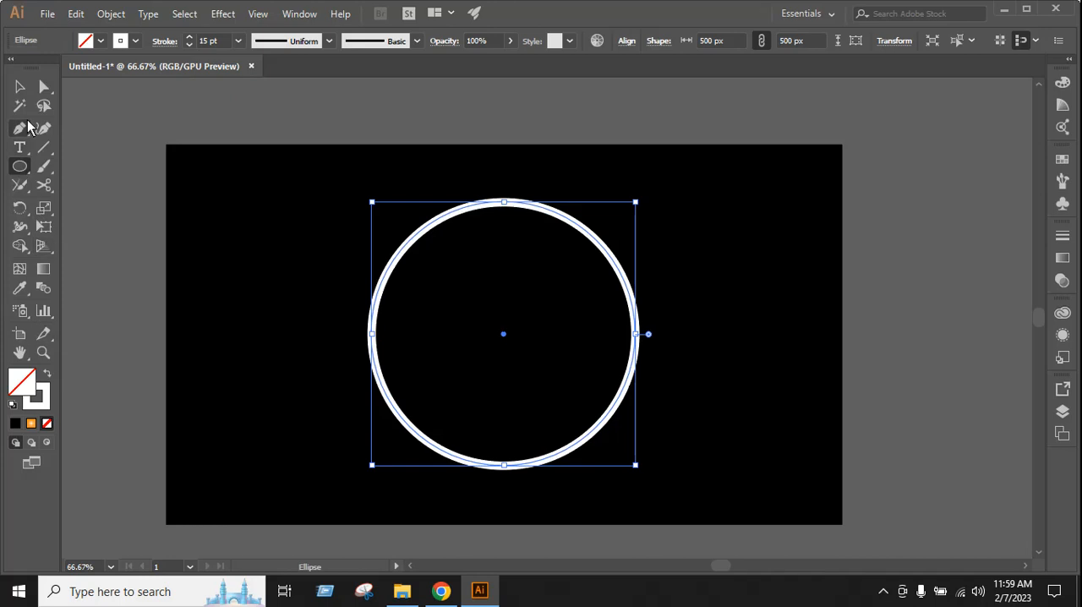
{"action": "left_click", "coordinate": [20, 87]}
{"action": "left_click", "coordinate": [726, 362]}
{"action": "left_click", "coordinate": [633, 302]}
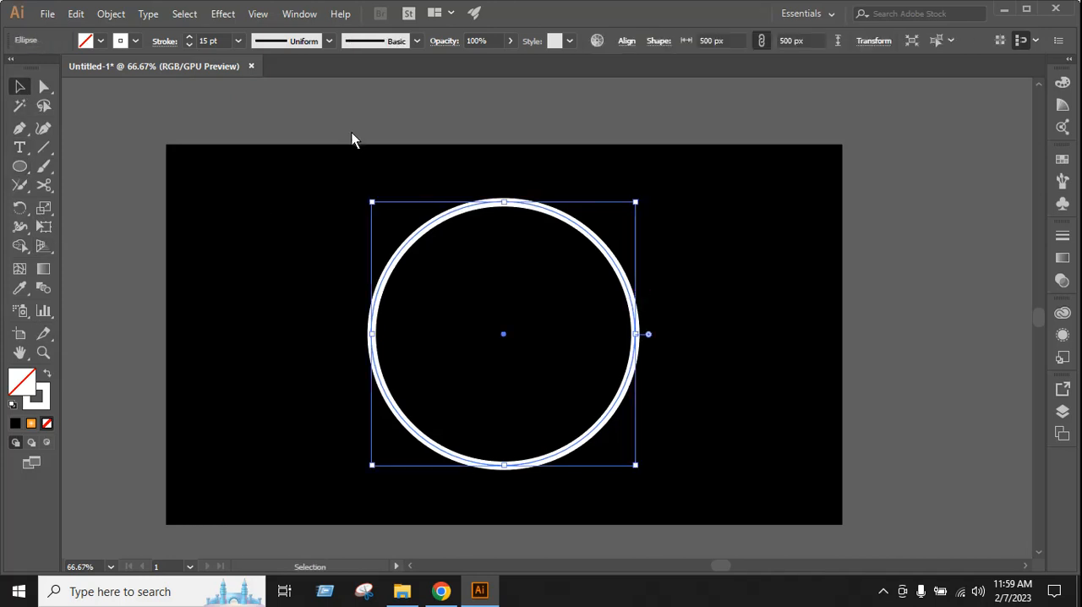
Reduce the circle's stroke weight to 13 pt and enlarge the circle from its centre to about 518 px
{"action": "left_click", "coordinate": [189, 45]}
{"action": "left_click", "coordinate": [188, 45]}
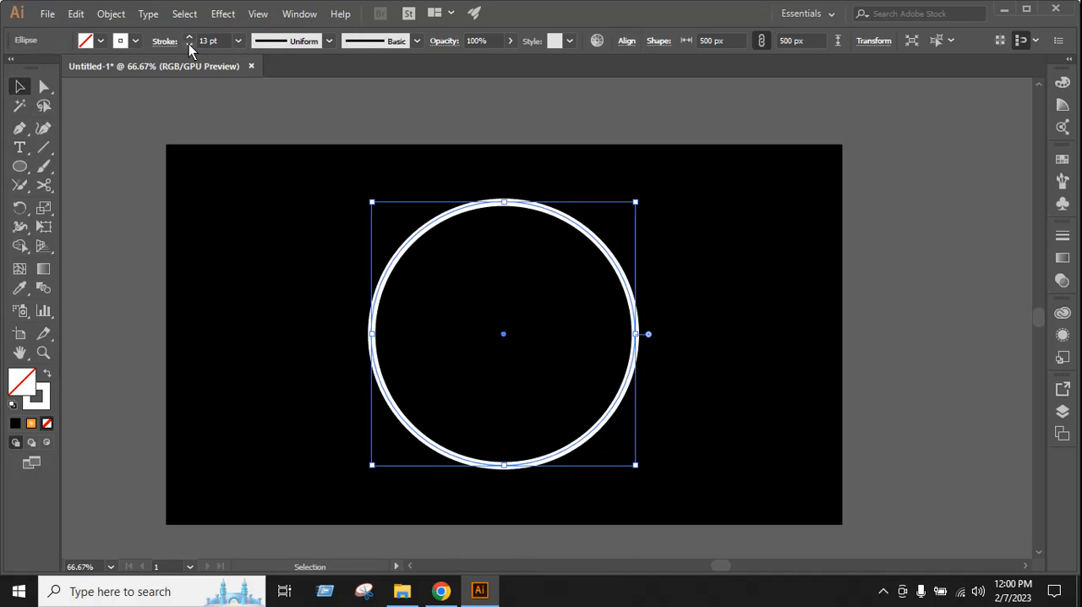
{"action": "left_click", "coordinate": [534, 171]}
{"action": "left_click", "coordinate": [541, 207]}
{"action": "left_click_drag", "start_coordinate": [636, 204], "coordinate": [642, 198]}
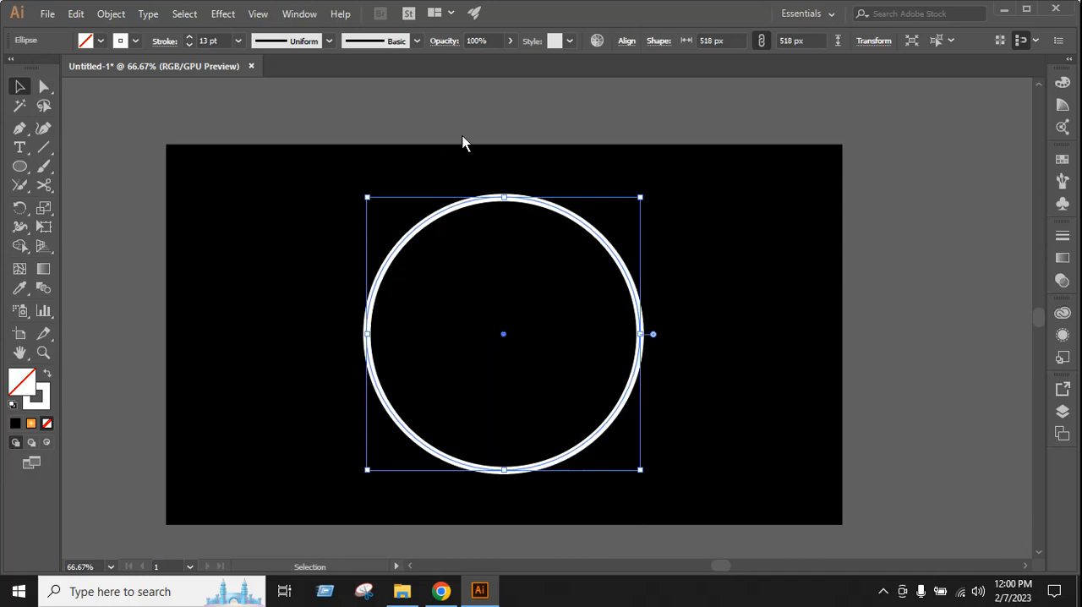
{"action": "left_click", "coordinate": [464, 142]}
{"action": "left_click", "coordinate": [463, 203]}
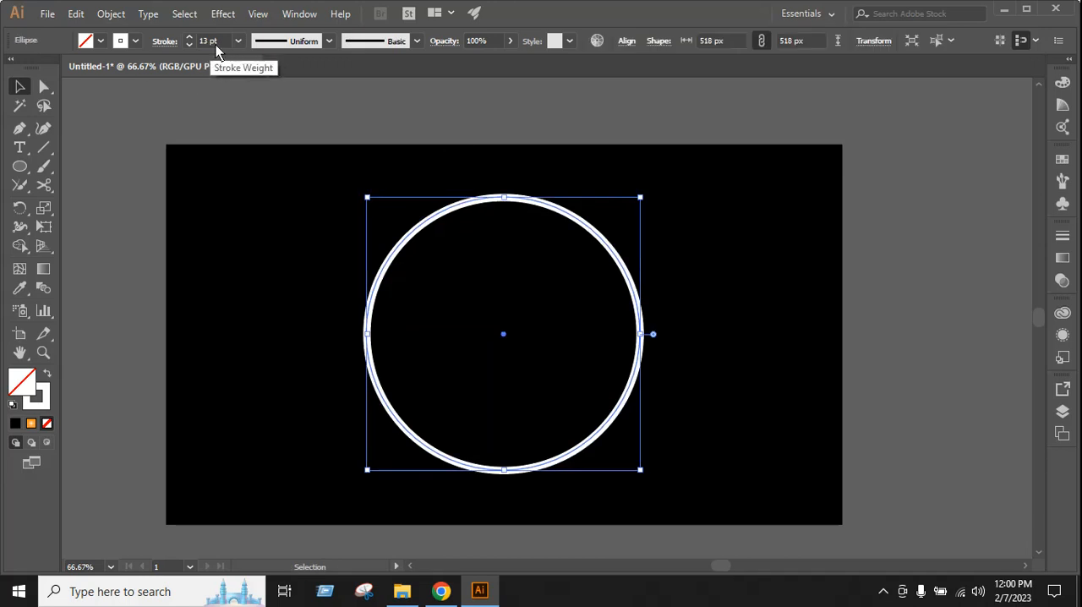
{"action": "left_click", "coordinate": [726, 351]}
{"action": "left_click", "coordinate": [641, 318]}
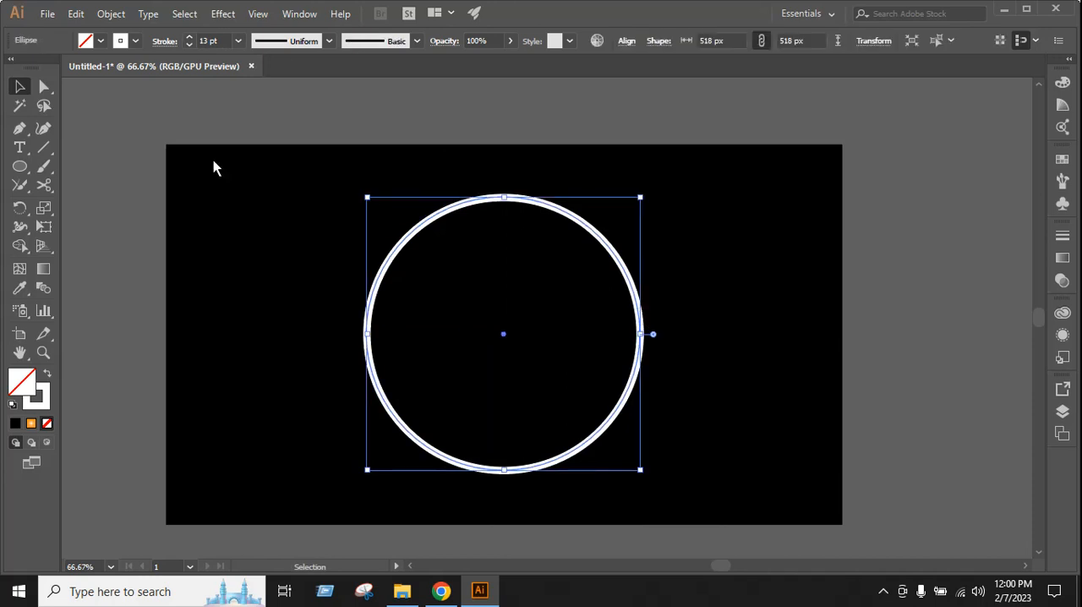
{"action": "left_click", "coordinate": [158, 150]}
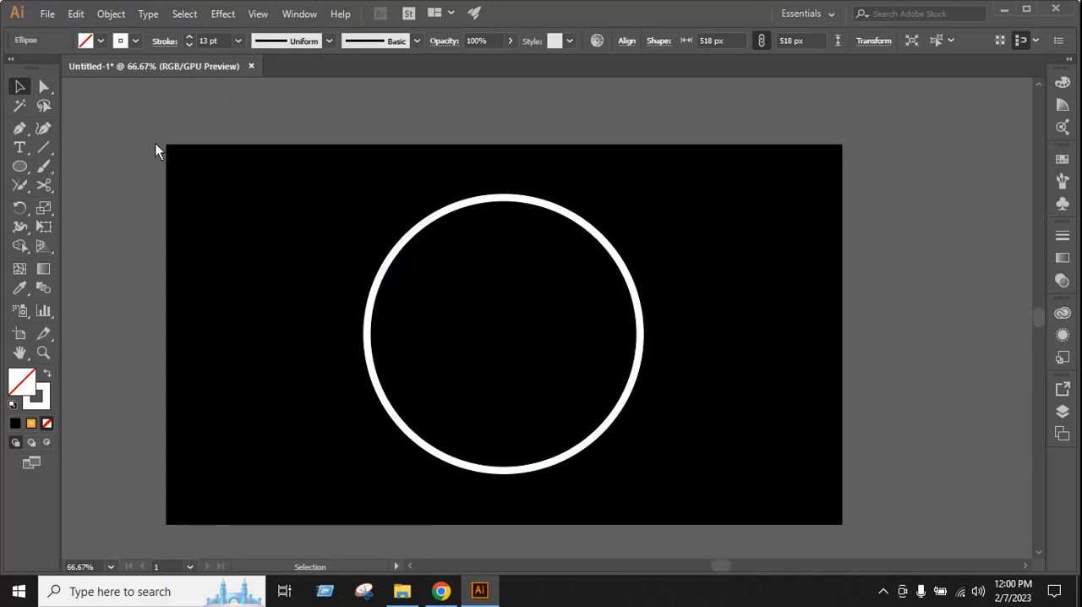
Cut the circle's path at its top and bottom anchor points to split it into two halves
{"action": "left_click", "coordinate": [43, 87]}
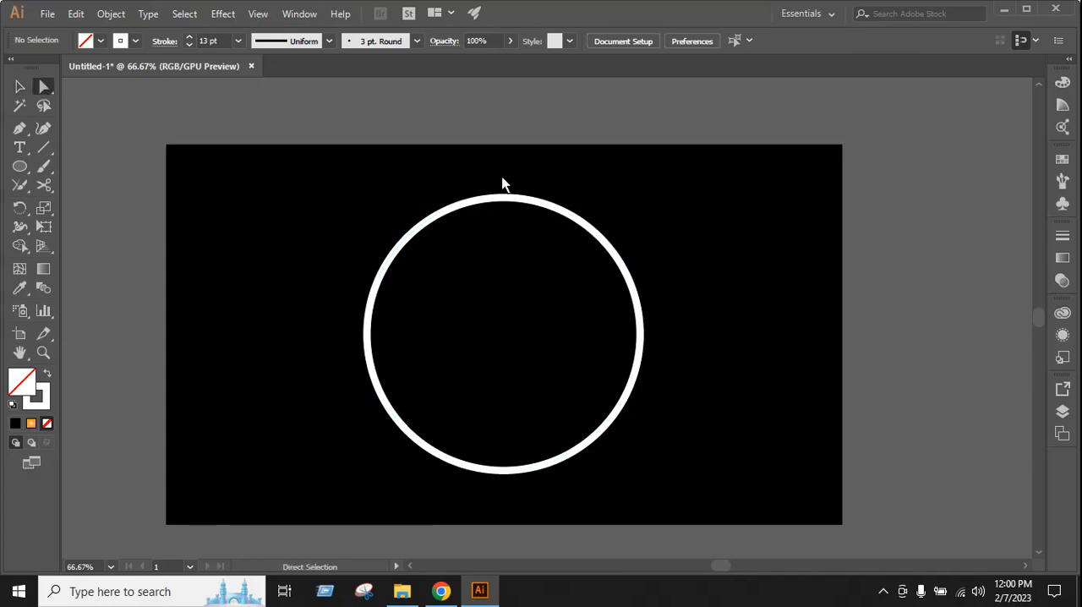
{"action": "left_click_drag", "start_coordinate": [470, 154], "coordinate": [545, 495]}
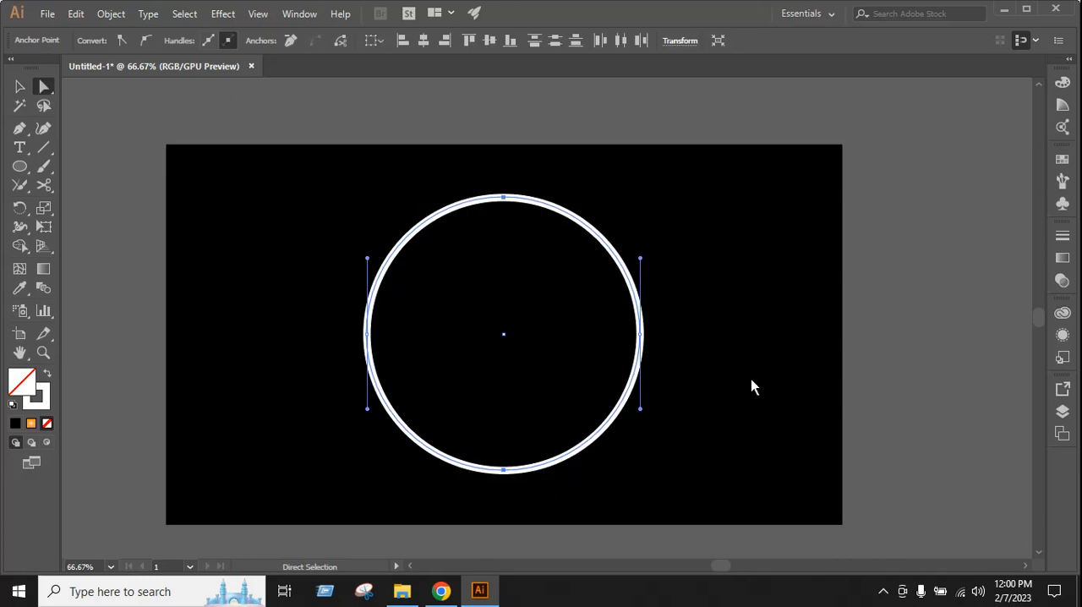
{"action": "left_click", "coordinate": [340, 40]}
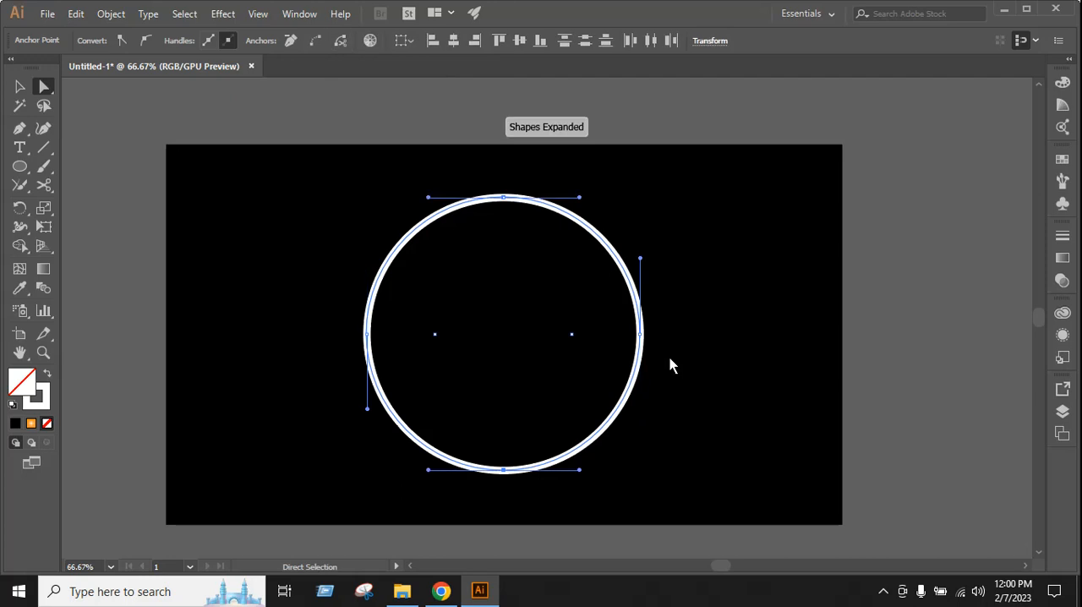
{"action": "key", "text": "v"}
{"action": "left_click", "coordinate": [658, 328]}
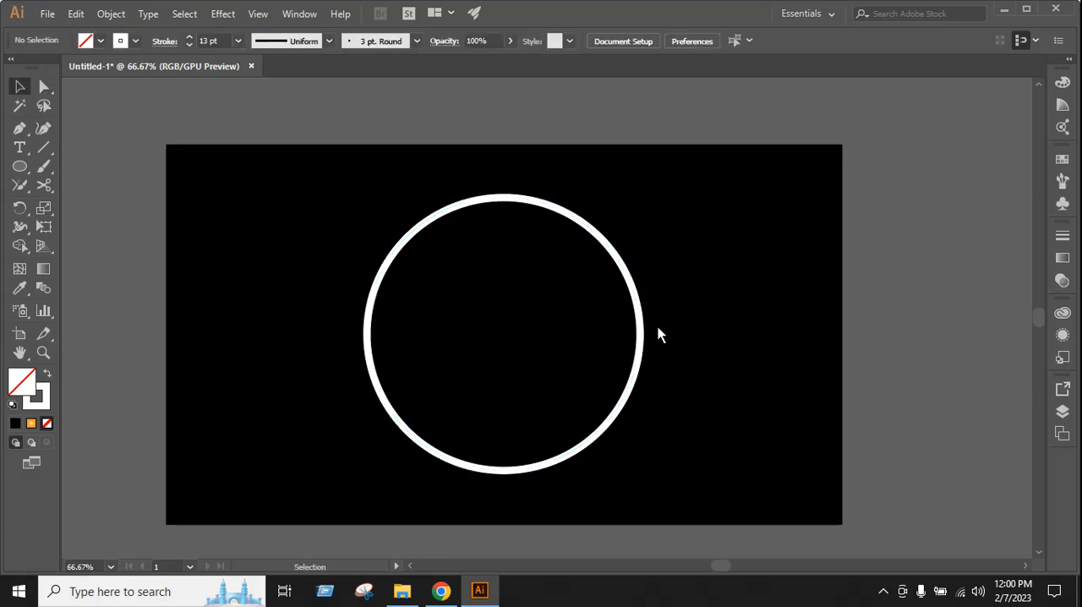
Shift the circle's right half slightly outward and nudge it back into place to check the cut
{"action": "left_click", "coordinate": [643, 333]}
{"action": "left_click_drag", "start_coordinate": [642, 333], "coordinate": [652, 336]}
{"action": "key", "text": "ctrl"}
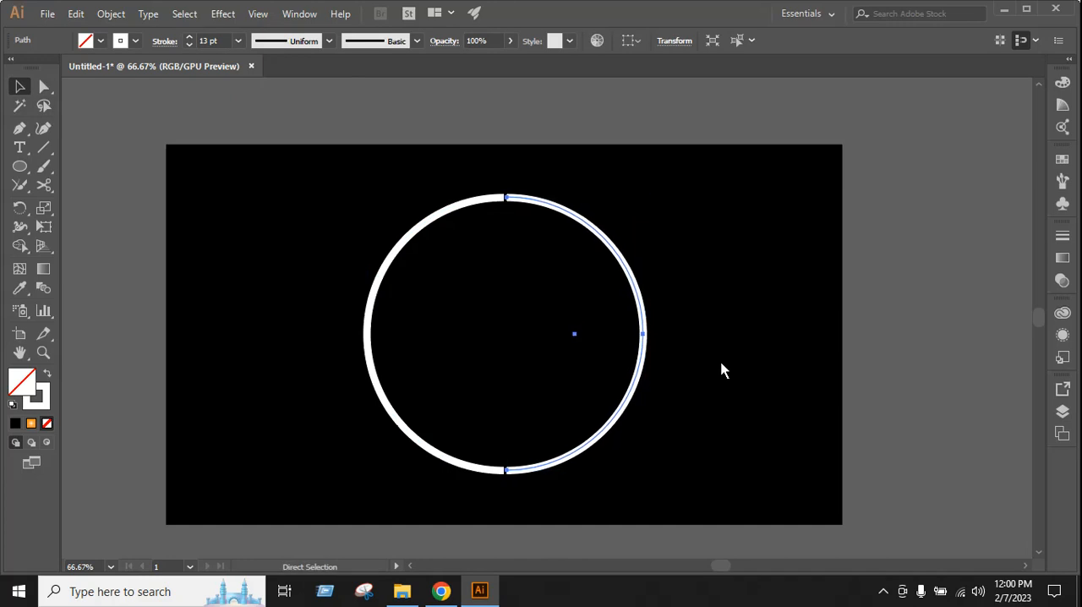
{"action": "key", "text": "Left"}
{"action": "key", "text": "Left"}
{"action": "key", "text": "Left"}
{"action": "key", "text": "Left"}
{"action": "key", "text": "Left"}
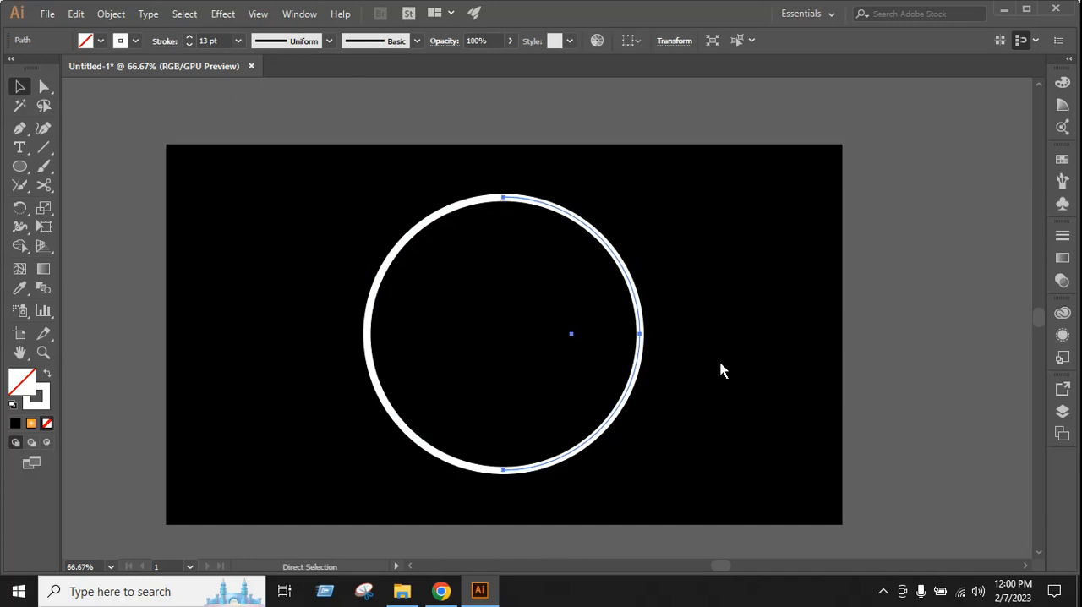
Check the split by selecting both halves together and the right half alone
{"action": "left_click", "coordinate": [721, 369]}
{"action": "left_click_drag", "start_coordinate": [437, 175], "coordinate": [508, 231]}
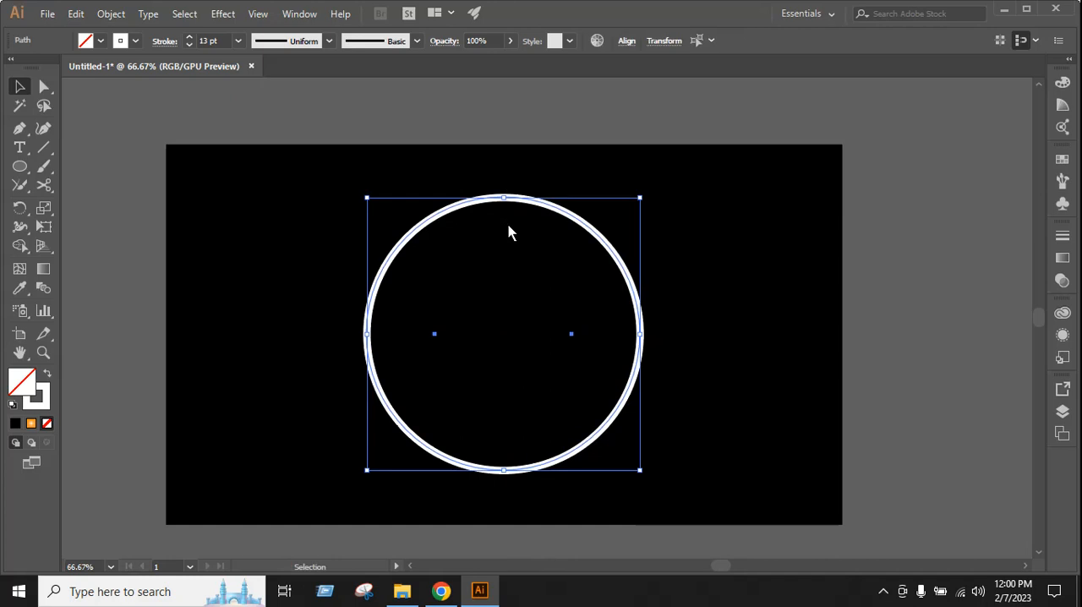
{"action": "left_click", "coordinate": [672, 323]}
{"action": "left_click", "coordinate": [640, 332]}
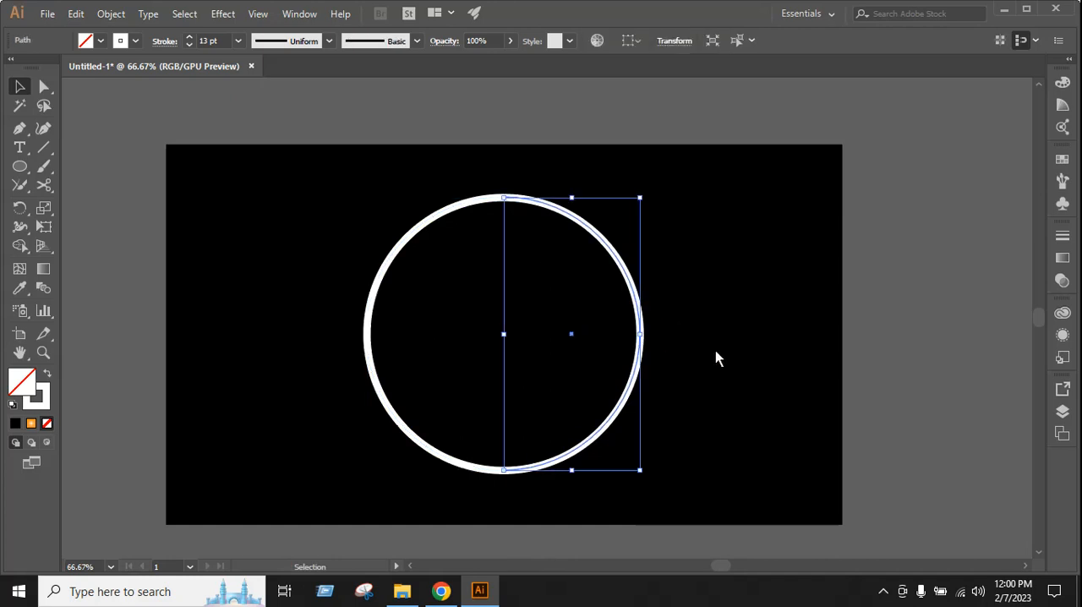
{"action": "left_click", "coordinate": [715, 359]}
Cut the left half of the circle at its leftmost anchor point with the Scissors tool
{"action": "left_click", "coordinate": [376, 382]}
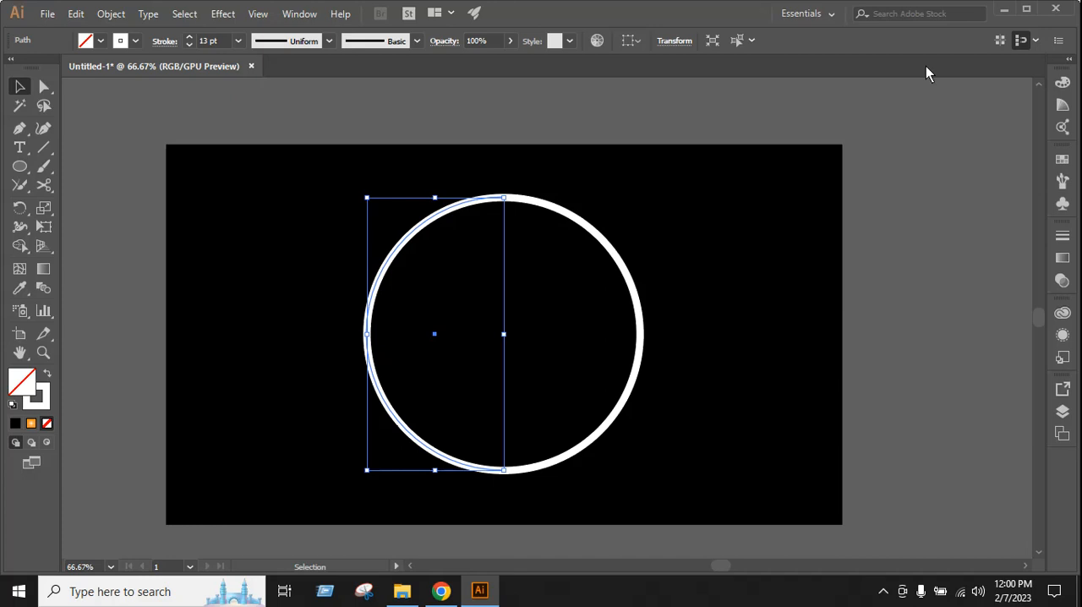
{"action": "left_click", "coordinate": [44, 185]}
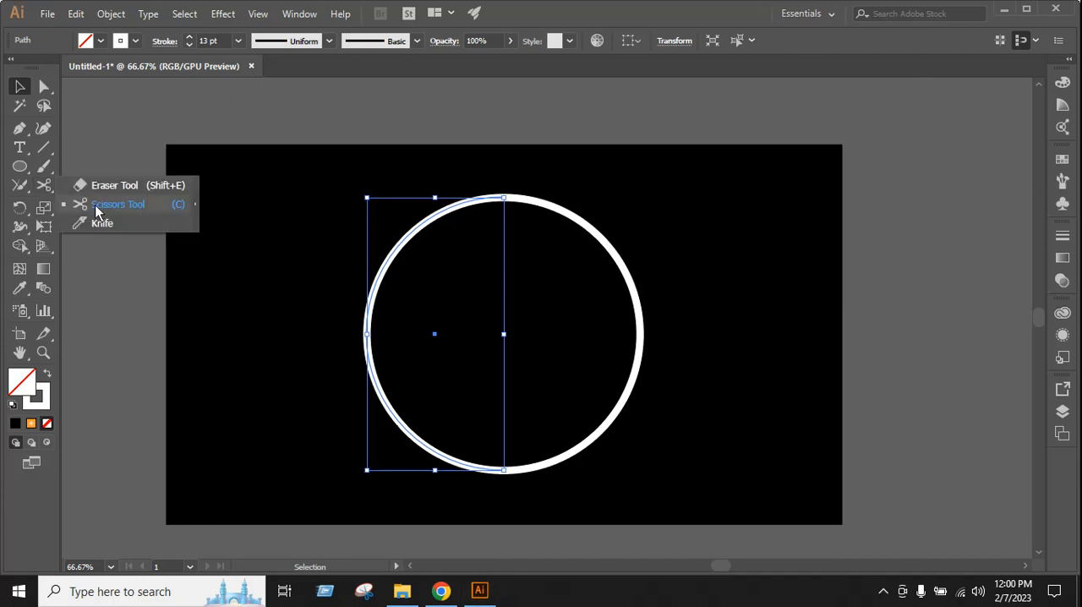
{"action": "left_click", "coordinate": [147, 204]}
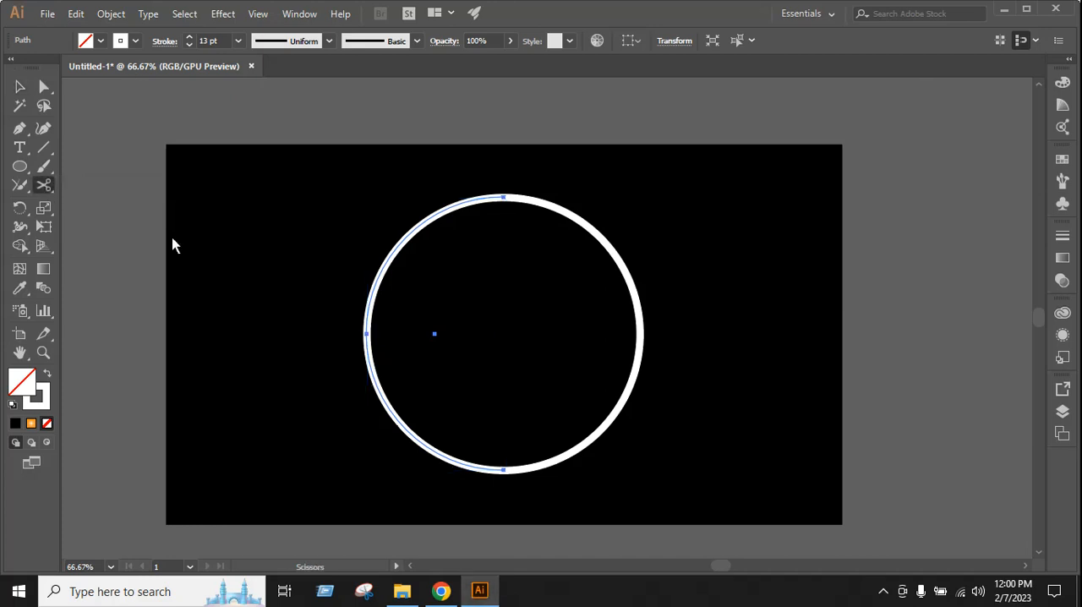
{"action": "left_click", "coordinate": [367, 337]}
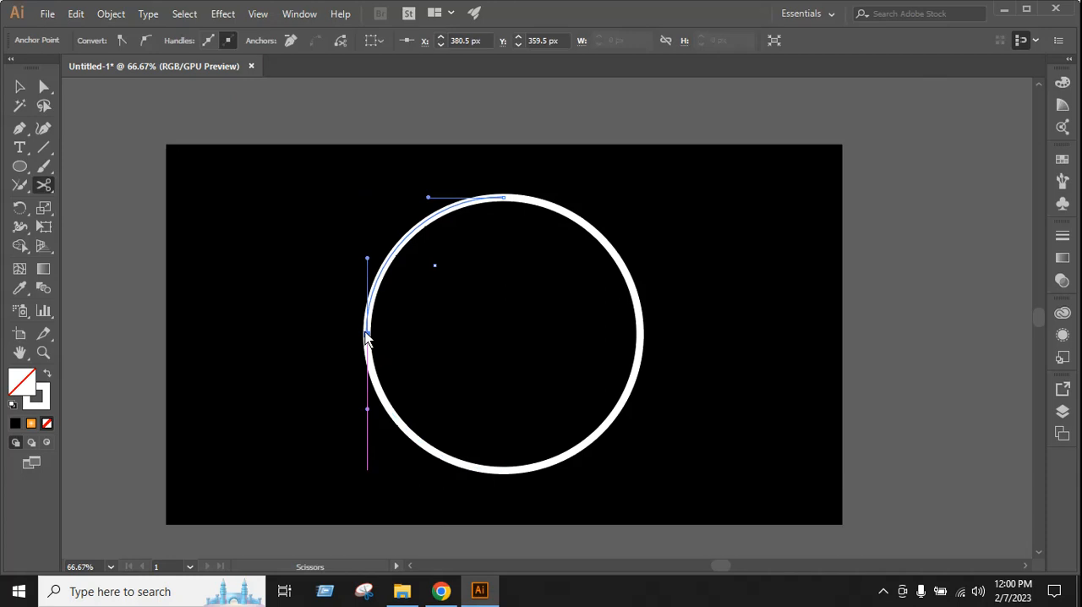
Delete the upper-left quarter arc of the circle
{"action": "left_click", "coordinate": [19, 86]}
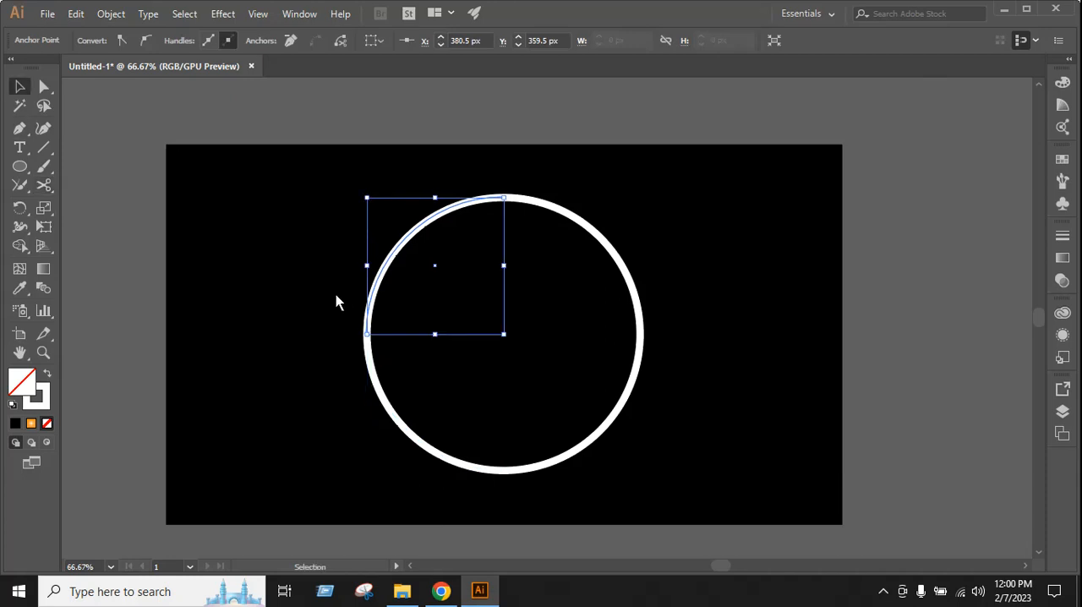
{"action": "left_click", "coordinate": [375, 364], "text": "shift"}
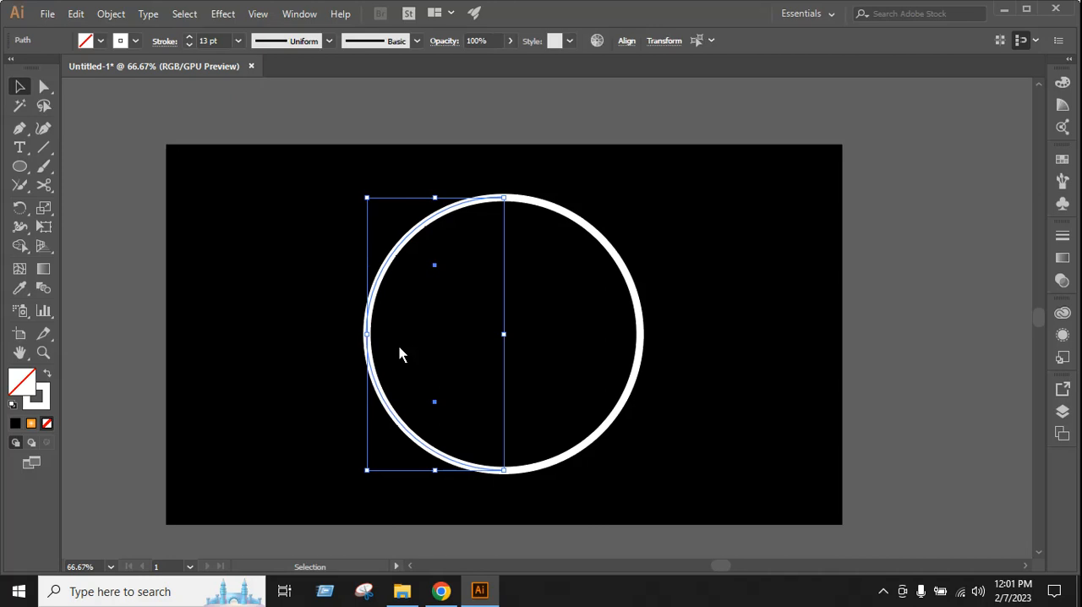
{"action": "left_click", "coordinate": [301, 334]}
{"action": "left_click", "coordinate": [382, 272]}
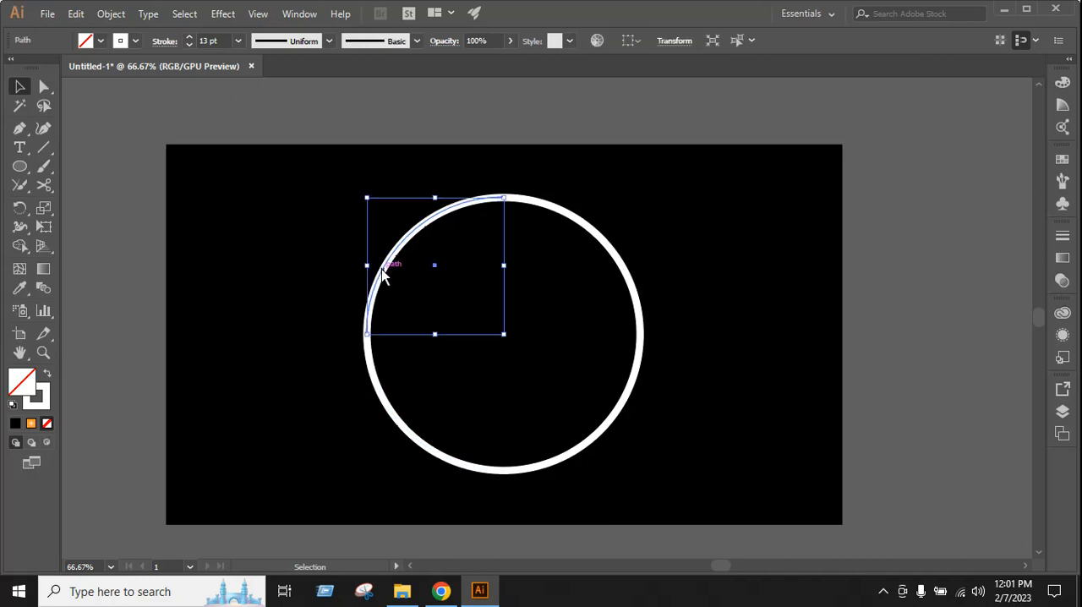
{"action": "key", "text": "Delete"}
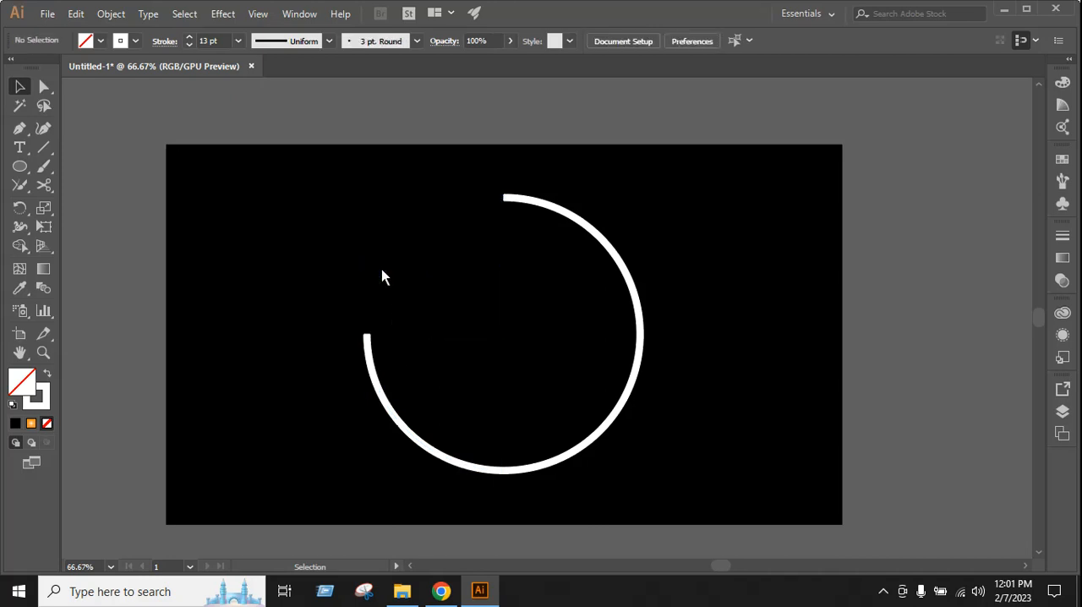
Apply the tapered triangular width profile to the lower-left quarter arc's stroke
{"action": "left_click", "coordinate": [374, 379]}
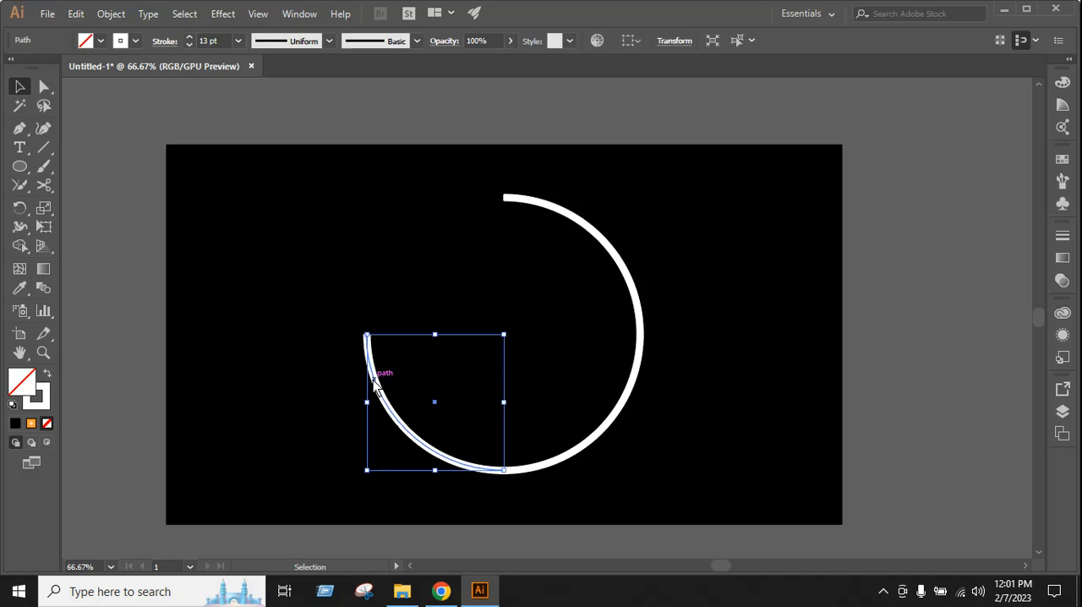
{"action": "left_click", "coordinate": [302, 42]}
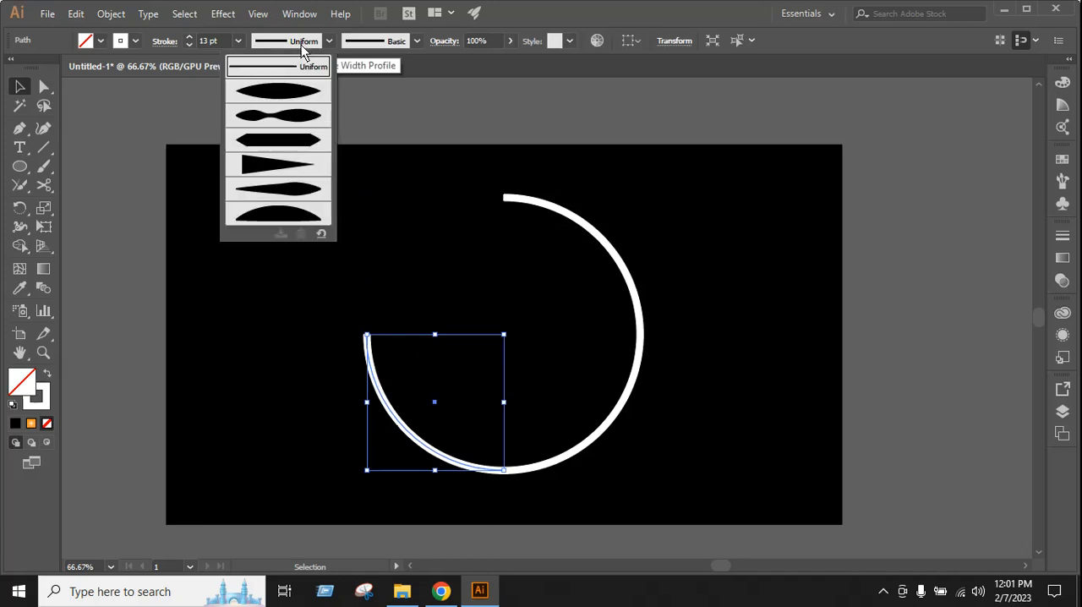
{"action": "left_click", "coordinate": [285, 171]}
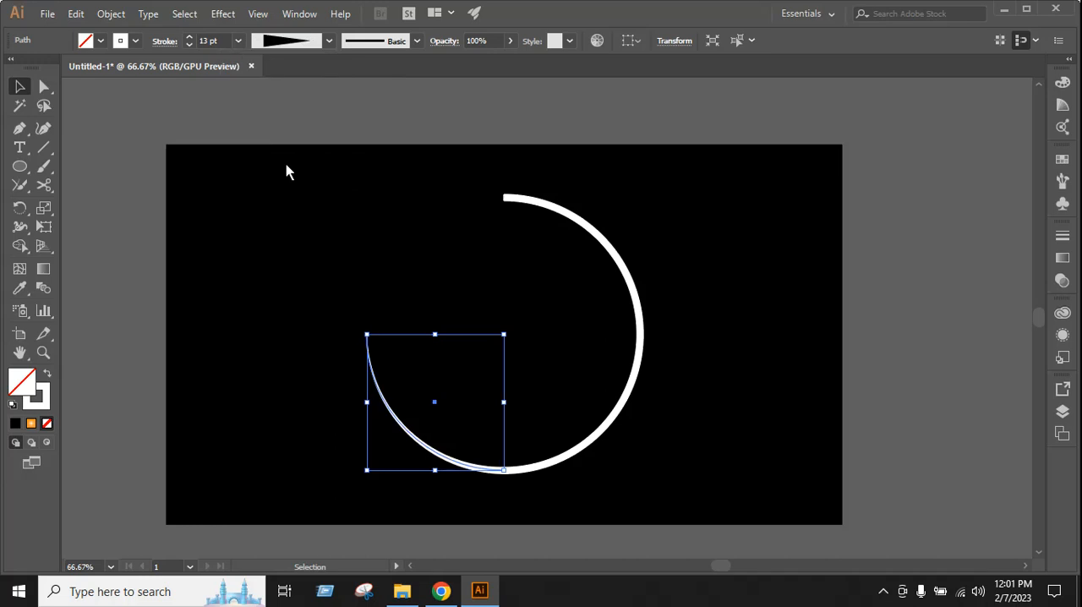
{"action": "left_click", "coordinate": [400, 291]}
Apply the elliptical width profile, tapered at both ends, to the right half circle's stroke
{"action": "left_click", "coordinate": [637, 306]}
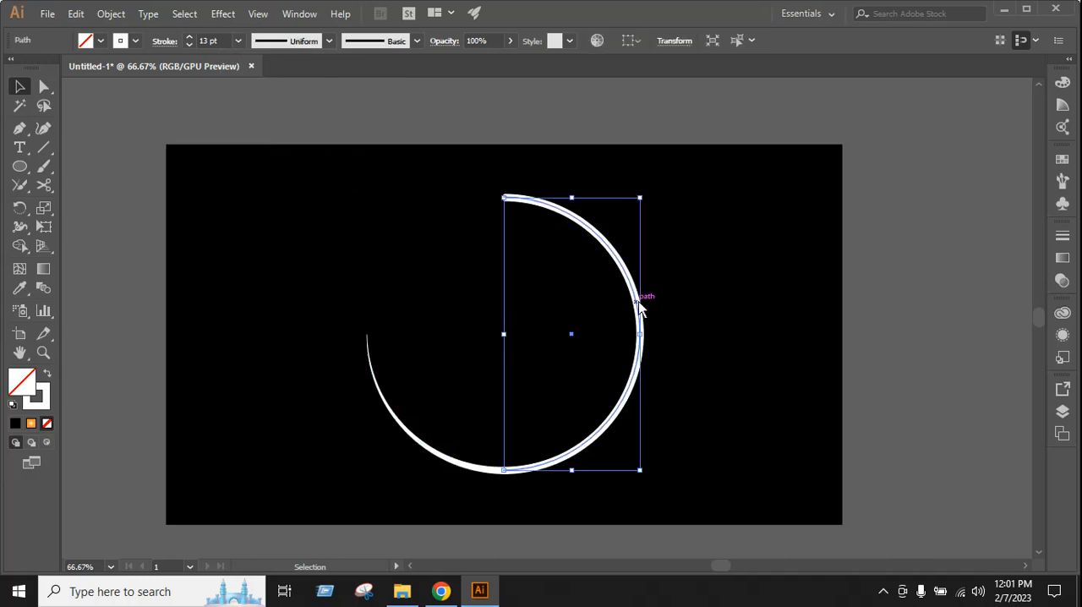
{"action": "left_click", "coordinate": [302, 43]}
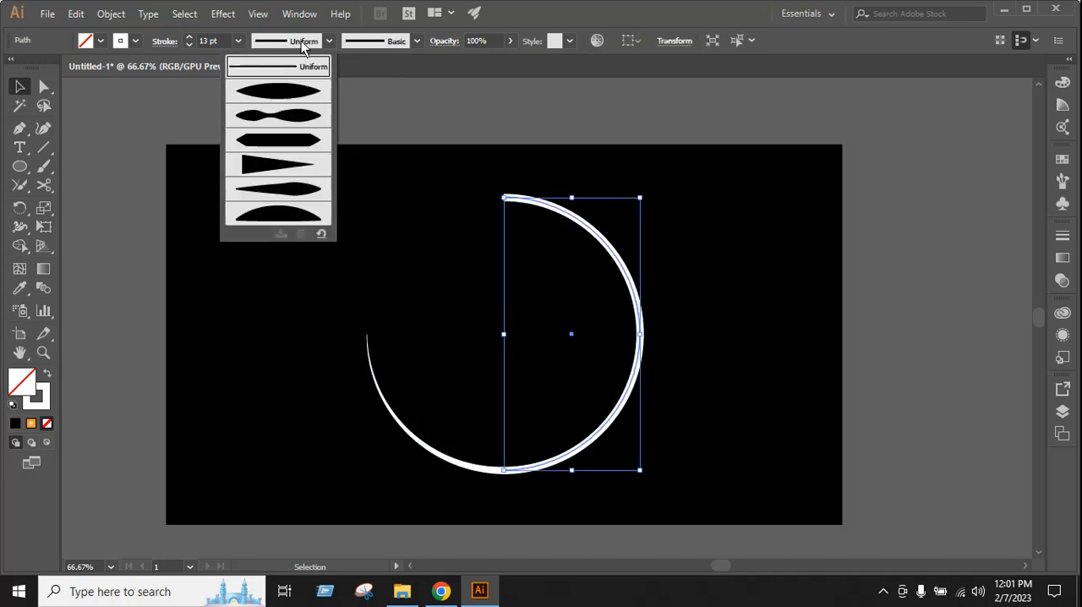
{"action": "left_click", "coordinate": [296, 98]}
{"action": "left_click", "coordinate": [769, 396]}
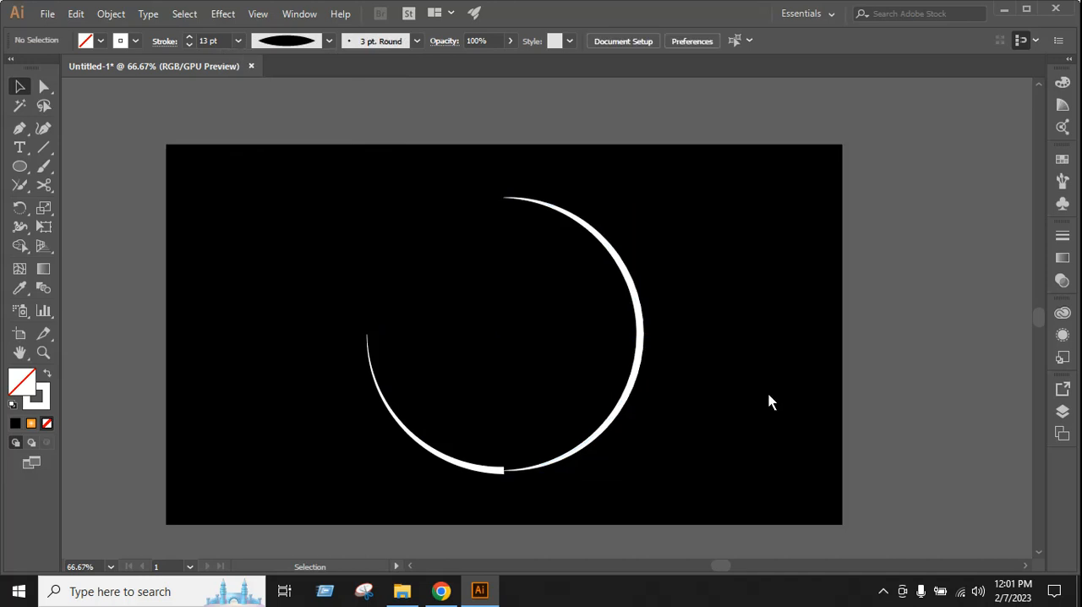
Turn the right half circle's stroke into a dashed line with a 10 pt dash
{"action": "left_click", "coordinate": [640, 349]}
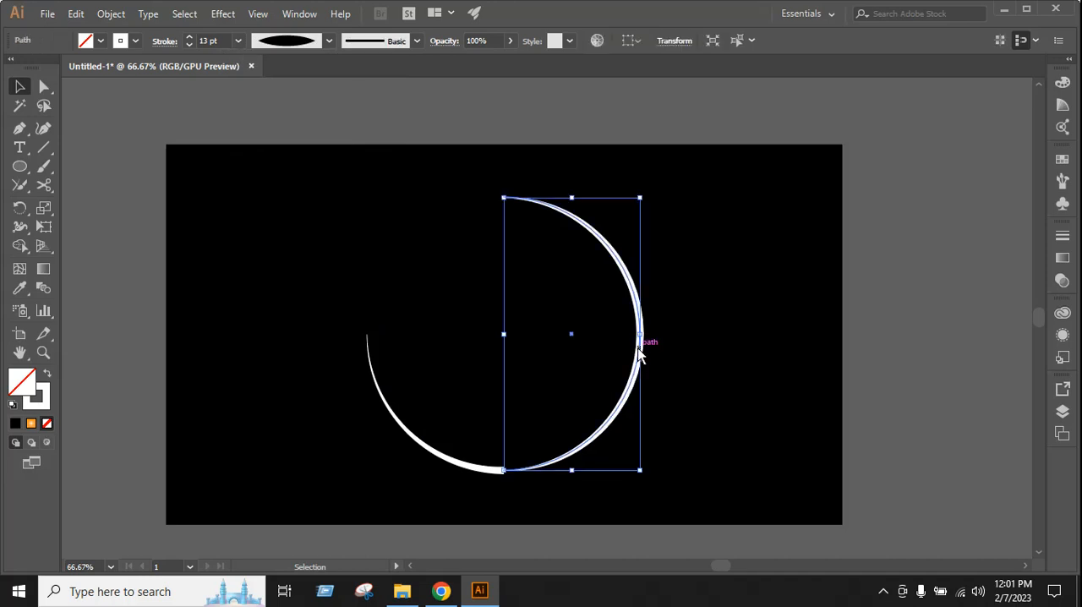
{"action": "left_click", "coordinate": [164, 44]}
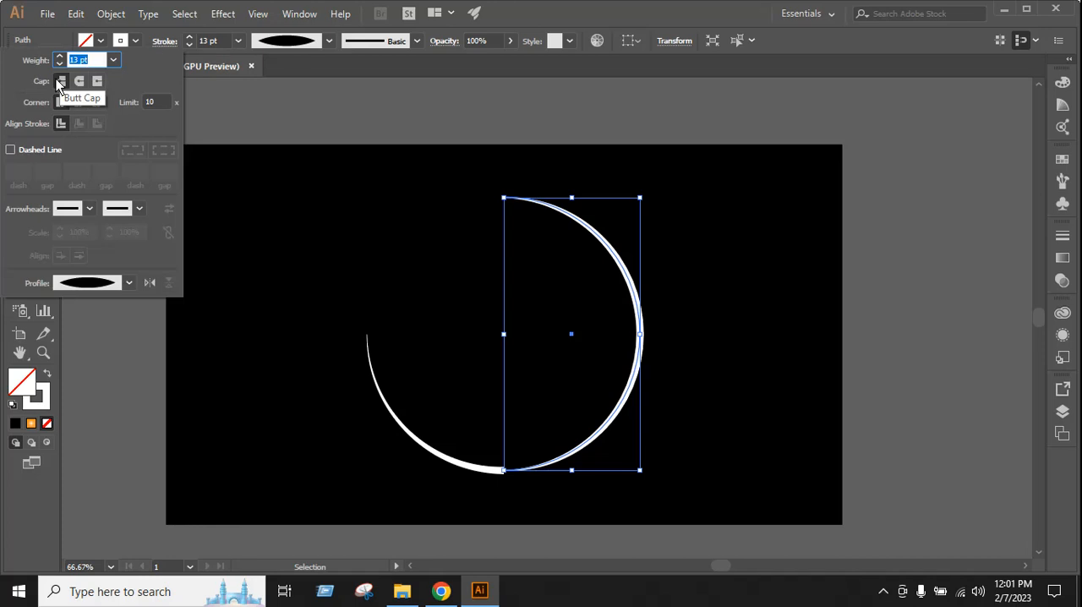
{"action": "left_click", "coordinate": [51, 156]}
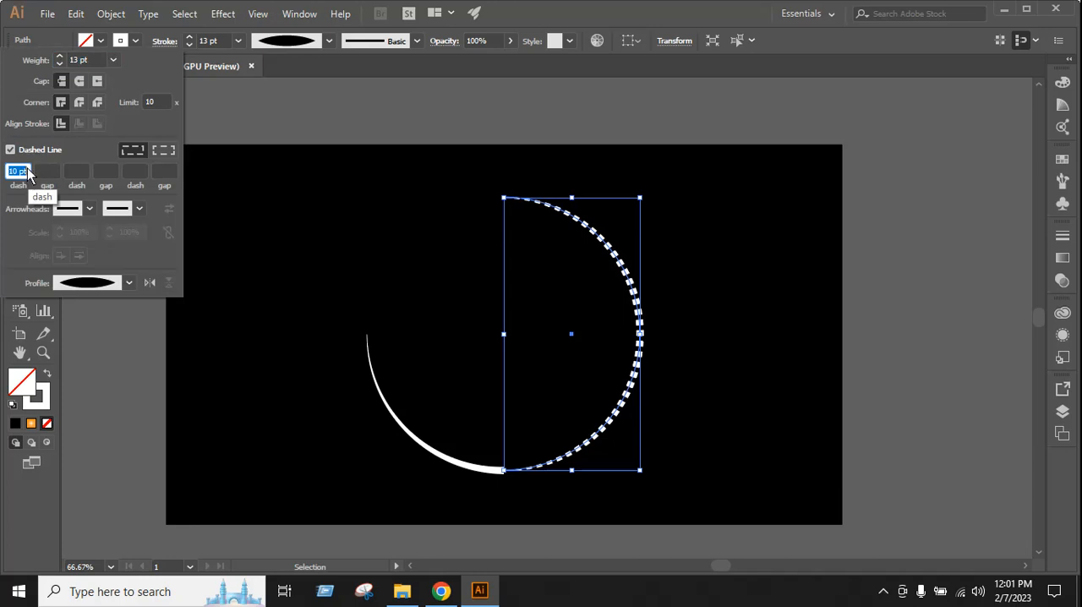
{"action": "left_click", "coordinate": [699, 351]}
Group the lower-left quarter arc with the dashed right half circle
{"action": "left_click_drag", "start_coordinate": [443, 363], "coordinate": [592, 515]}
{"action": "key", "text": "ctrl"}
{"action": "key", "text": "ctrl+g"}
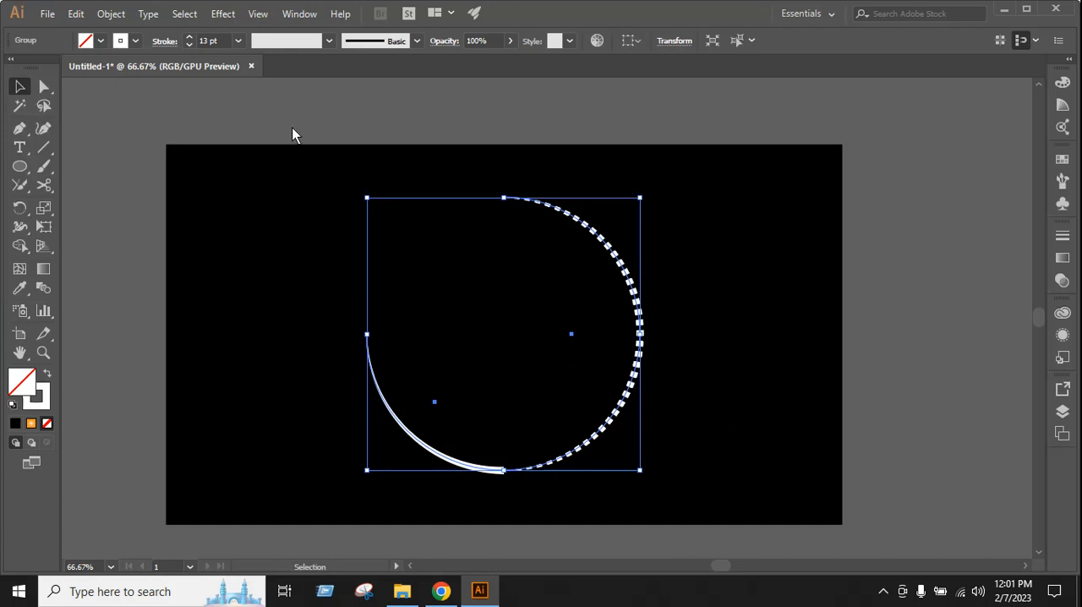
Start a Transform effect on the arc group with horizontal and vertical scale set to 90%
{"action": "left_click", "coordinate": [225, 15]}
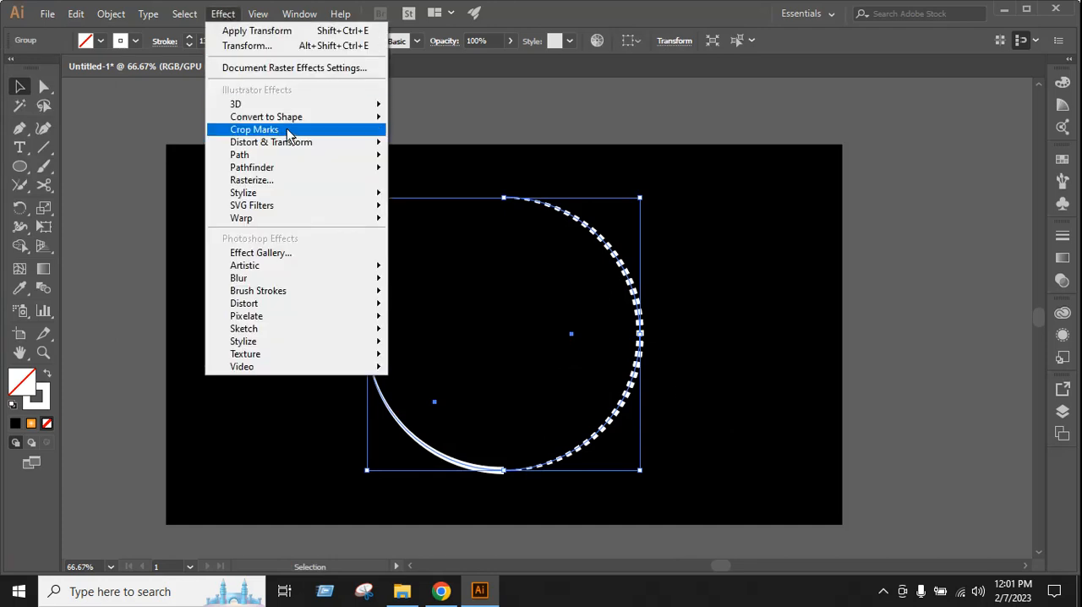
{"action": "mouse_move", "coordinate": [292, 143]}
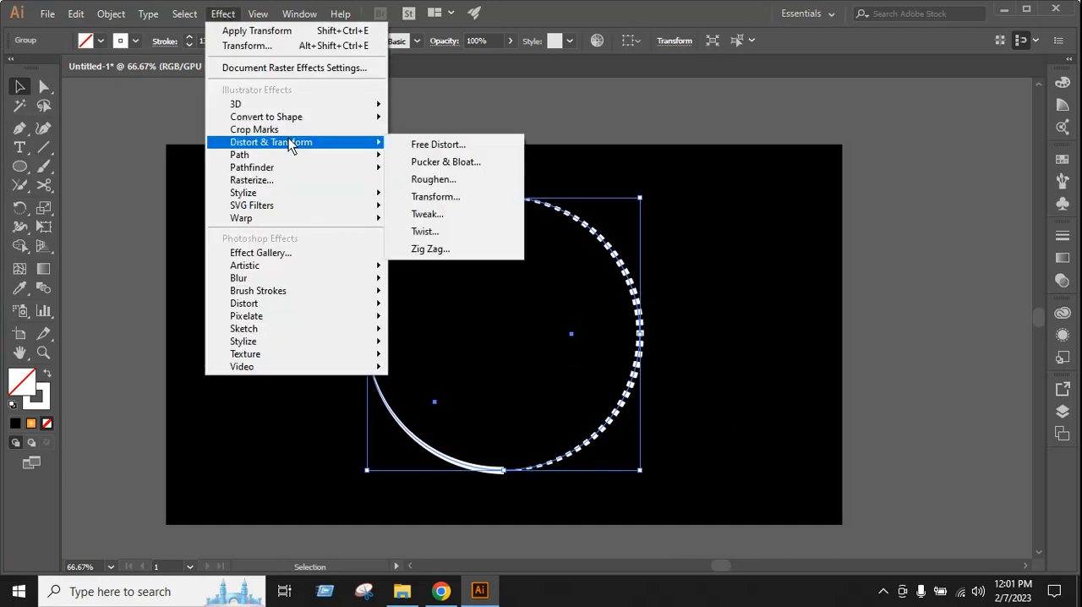
{"action": "left_click", "coordinate": [435, 197]}
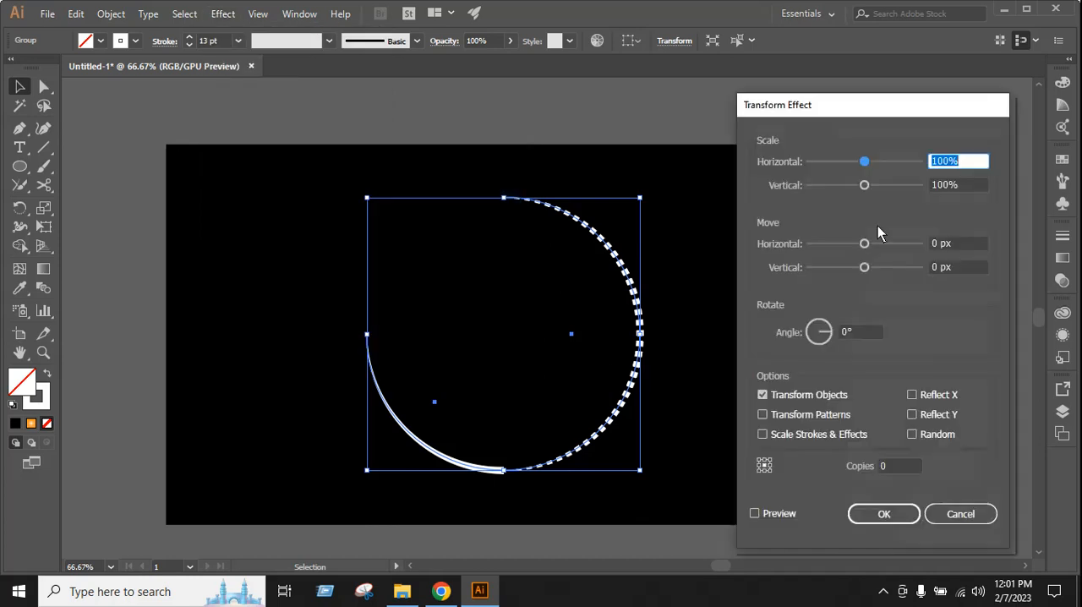
{"action": "left_click_drag", "start_coordinate": [864, 112], "coordinate": [837, 100]}
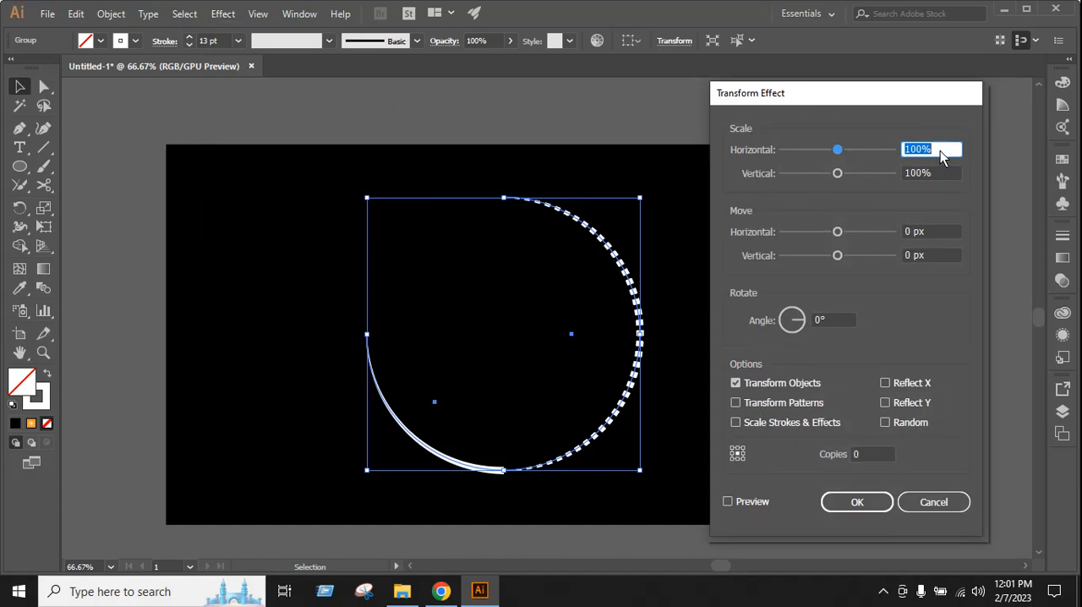
{"action": "type", "text": "10"}
{"action": "key", "text": "BackSpace"}
{"action": "key", "text": "BackSpace"}
{"action": "type", "text": "90"}
{"action": "left_click", "coordinate": [945, 174]}
{"action": "type", "text": "90"}
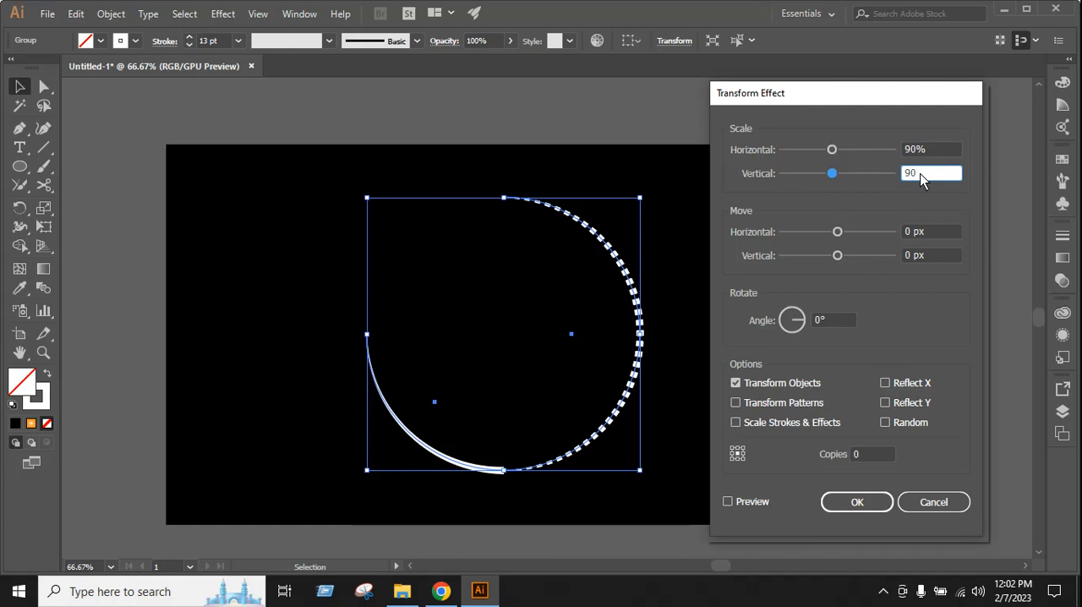
Set the Transform effect to 15 copies with the preview enabled
{"action": "left_click", "coordinate": [878, 459]}
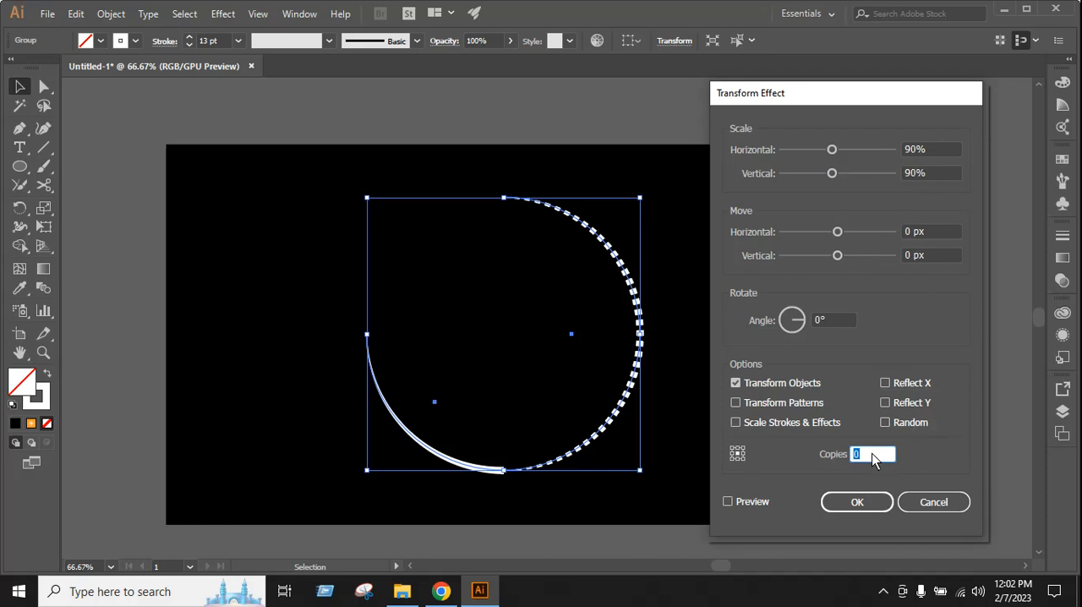
{"action": "type", "text": "15"}
{"action": "left_click", "coordinate": [751, 503]}
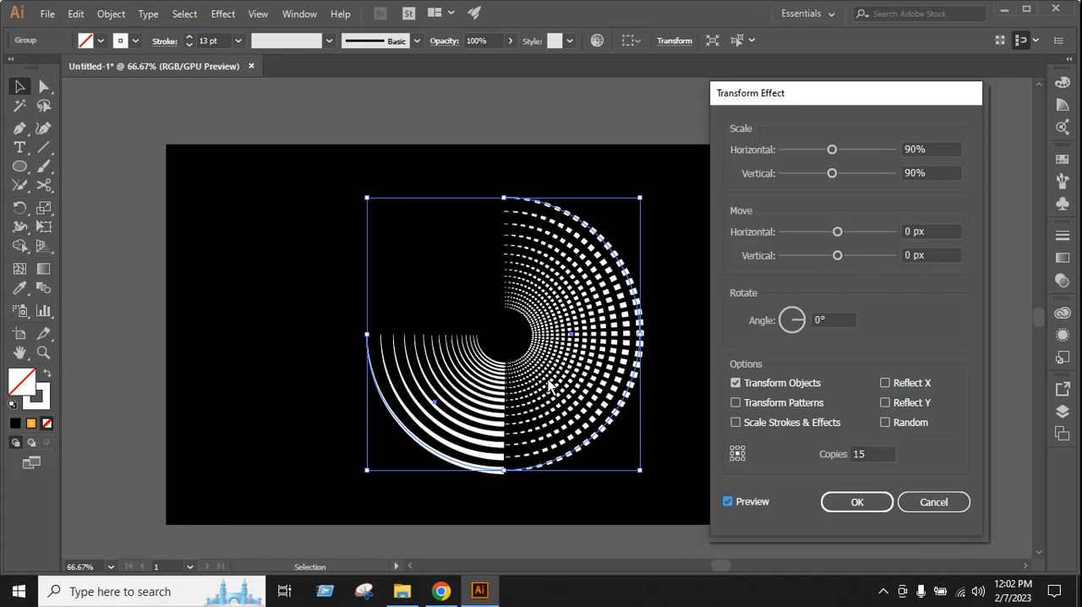
Try positive and negative rotation angles for the copies, settle on -25°, and apply the Transform effect
{"action": "left_click", "coordinate": [834, 322]}
{"action": "key", "text": "Up"}
{"action": "key", "text": "Up"}
{"action": "key", "text": "Up"}
{"action": "key", "text": "Up"}
{"action": "key", "text": "Up"}
{"action": "key", "text": "Up"}
{"action": "key", "text": "Up"}
{"action": "key", "text": "Up"}
{"action": "key", "text": "Up"}
{"action": "key", "text": "Up"}
{"action": "key", "text": "Up"}
{"action": "key", "text": "Up"}
{"action": "key", "text": "Up"}
{"action": "key", "text": "Up"}
{"action": "key", "text": "Up"}
{"action": "key", "text": "Up"}
{"action": "key", "text": "Up"}
{"action": "key", "text": "Up"}
{"action": "key", "text": "Up"}
{"action": "key", "text": "Up"}
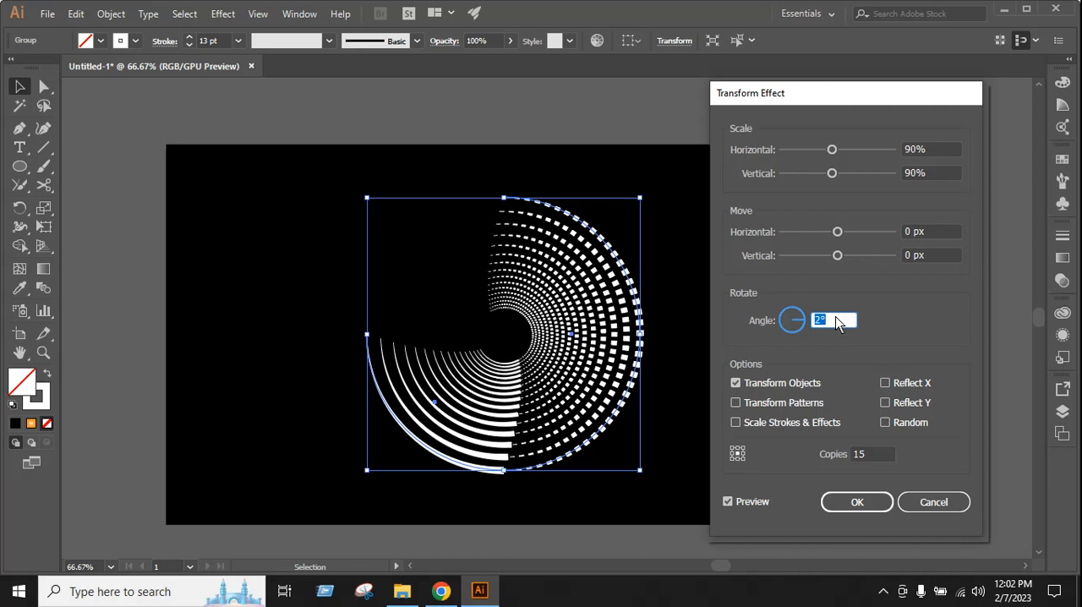
{"action": "key", "text": "Up"}
{"action": "key", "text": "Up"}
{"action": "key", "text": "Up"}
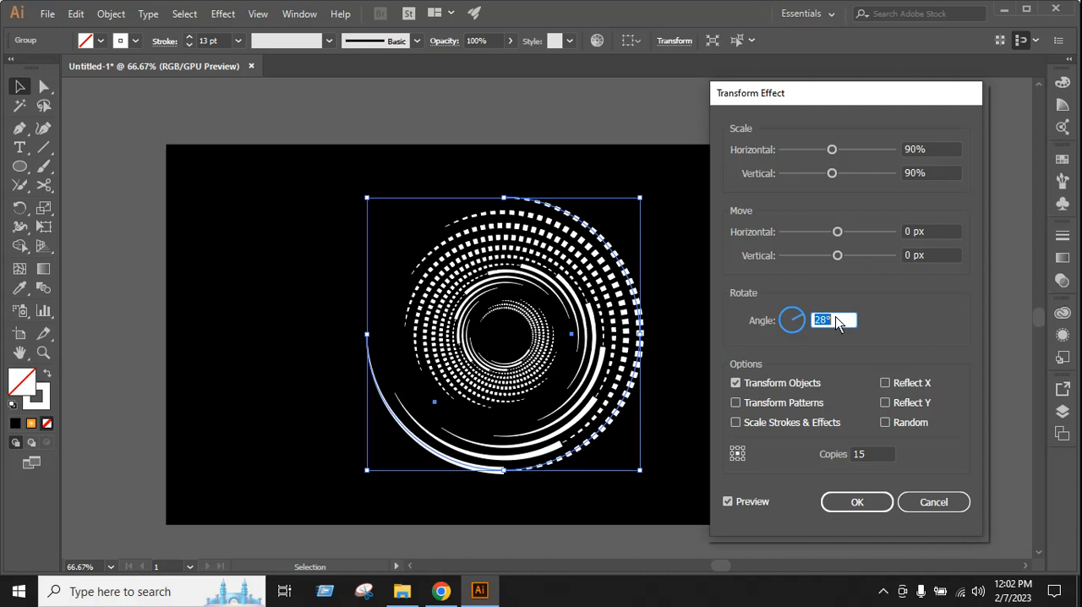
{"action": "key", "text": "Down"}
{"action": "key", "text": "Down"}
{"action": "key", "text": "Down"}
{"action": "key", "text": "Down"}
{"action": "key", "text": "Down"}
{"action": "key", "text": "Down"}
{"action": "key", "text": "Down"}
{"action": "key", "text": "Down"}
{"action": "key", "text": "Down"}
{"action": "key", "text": "Down"}
{"action": "key", "text": "Down"}
{"action": "key", "text": "Down"}
{"action": "key", "text": "Down"}
{"action": "key", "text": "Down"}
{"action": "key", "text": "Down"}
{"action": "key", "text": "Down"}
{"action": "key", "text": "Down"}
{"action": "key", "text": "Down"}
{"action": "key", "text": "Down"}
{"action": "key", "text": "Down"}
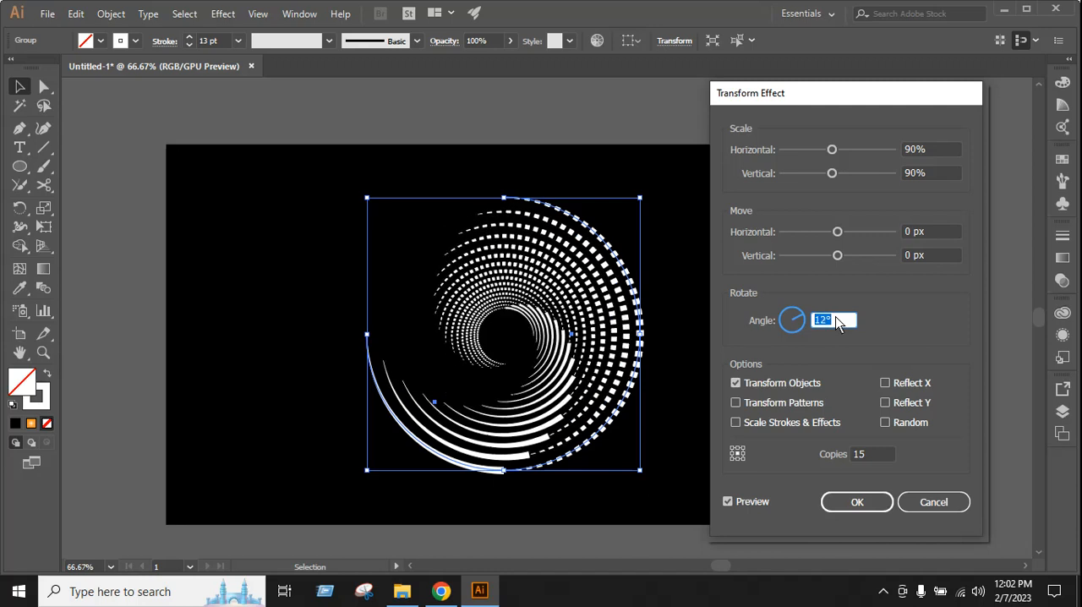
{"action": "key", "text": "Down"}
{"action": "key", "text": "Down"}
{"action": "key", "text": "Down"}
{"action": "key", "text": "Down"}
{"action": "key", "text": "Down"}
{"action": "key", "text": "Down"}
{"action": "key", "text": "Down"}
{"action": "key", "text": "Down"}
{"action": "key", "text": "Down"}
{"action": "key", "text": "Down"}
{"action": "key", "text": "Down"}
{"action": "key", "text": "Down"}
{"action": "key", "text": "Down"}
{"action": "key", "text": "Down"}
{"action": "key", "text": "Down"}
{"action": "key", "text": "Down"}
{"action": "key", "text": "Down"}
{"action": "key", "text": "Down"}
{"action": "key", "text": "Down"}
{"action": "key", "text": "Down"}
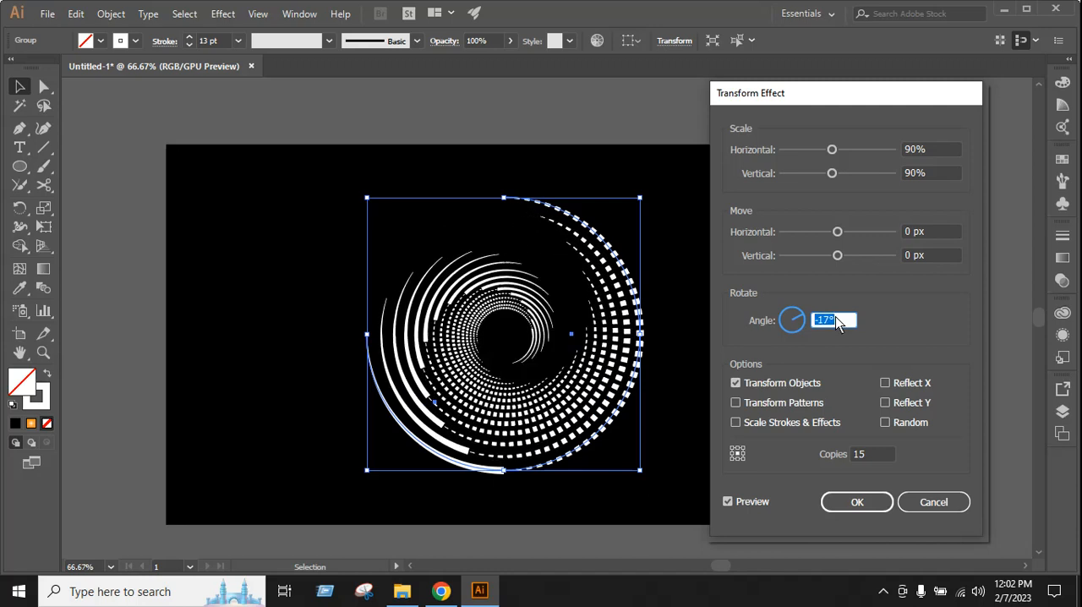
{"action": "key", "text": "Down"}
{"action": "key", "text": "Down"}
{"action": "key", "text": "Down"}
{"action": "key", "text": "Down"}
{"action": "key", "text": "Down"}
{"action": "key", "text": "Down"}
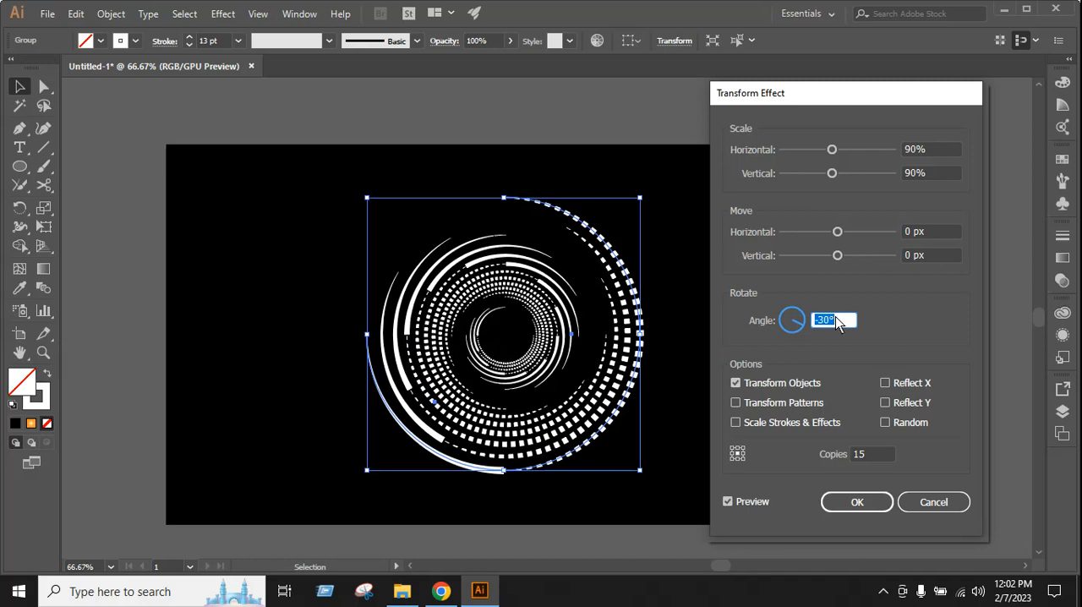
{"action": "key", "text": "Up"}
{"action": "key", "text": "Up"}
{"action": "key", "text": "Up"}
{"action": "key", "text": "Up"}
{"action": "key", "text": "Up"}
{"action": "key", "text": "Up"}
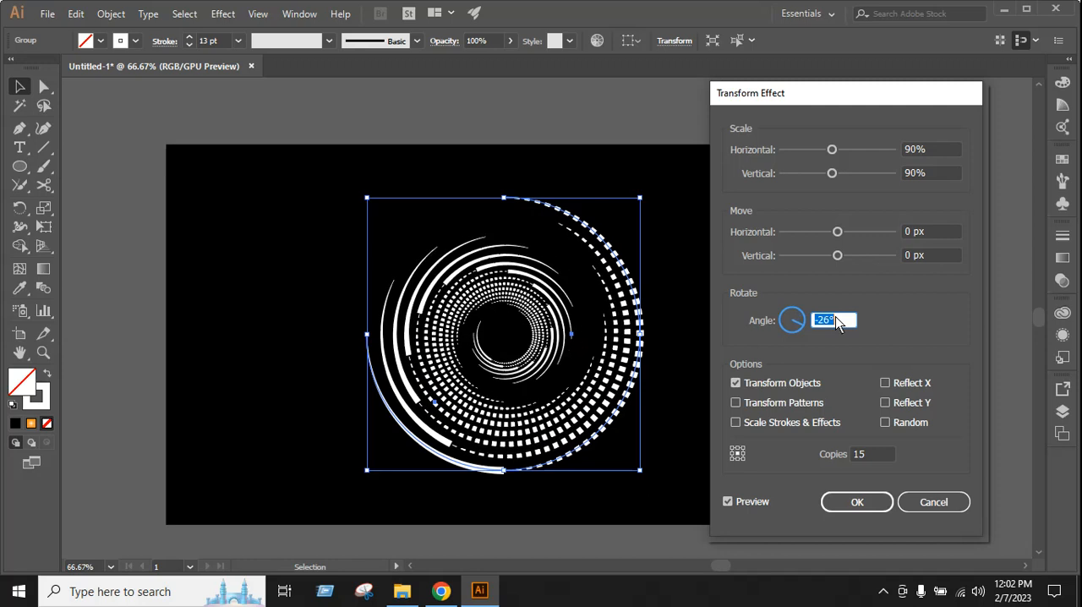
{"action": "key", "text": "Down"}
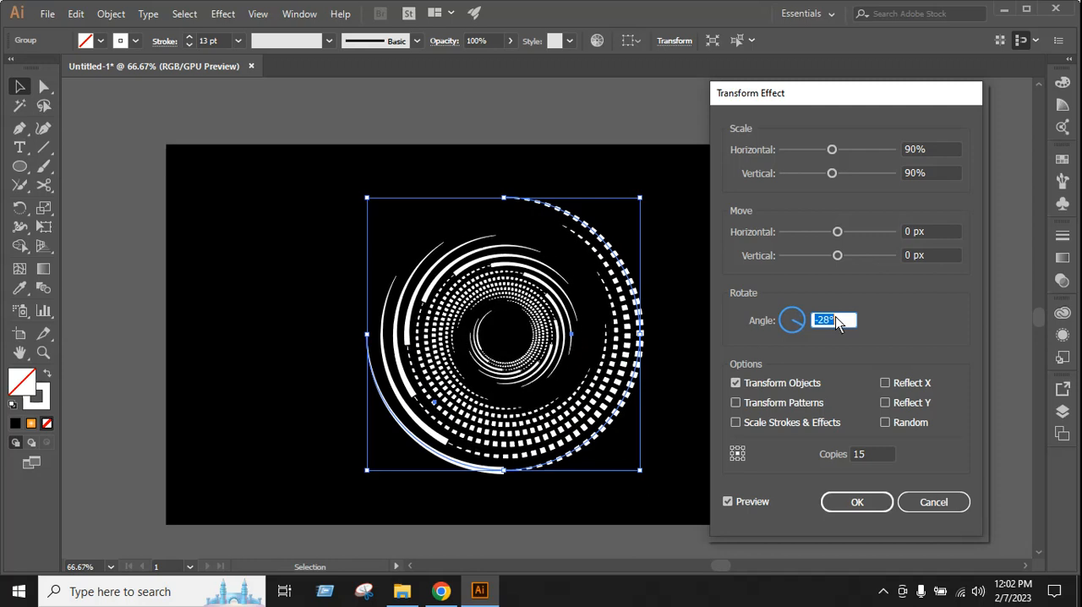
{"action": "key", "text": "Up"}
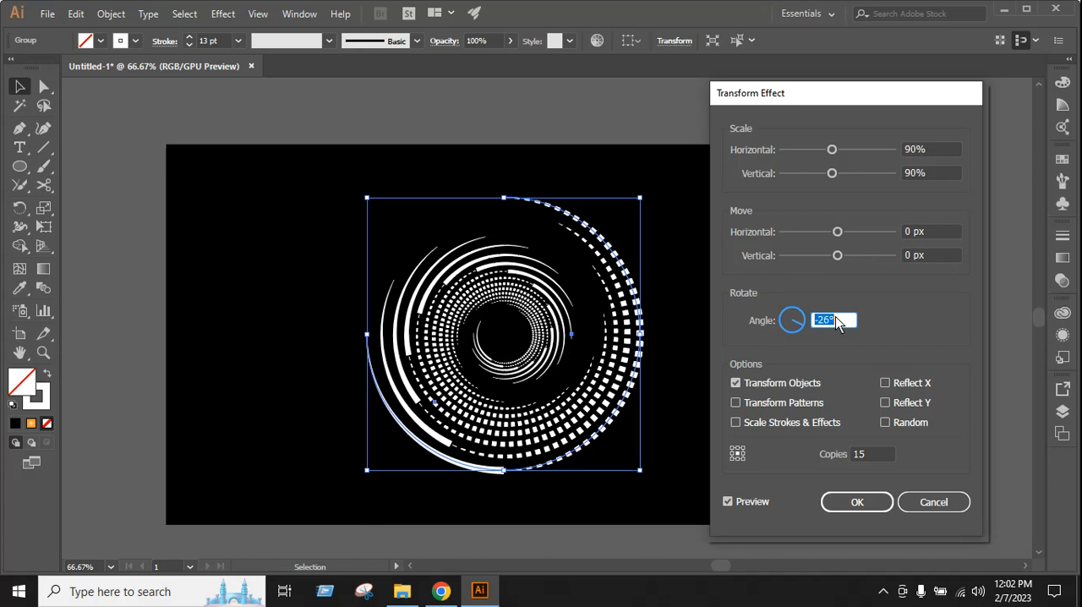
{"action": "key", "text": "Up"}
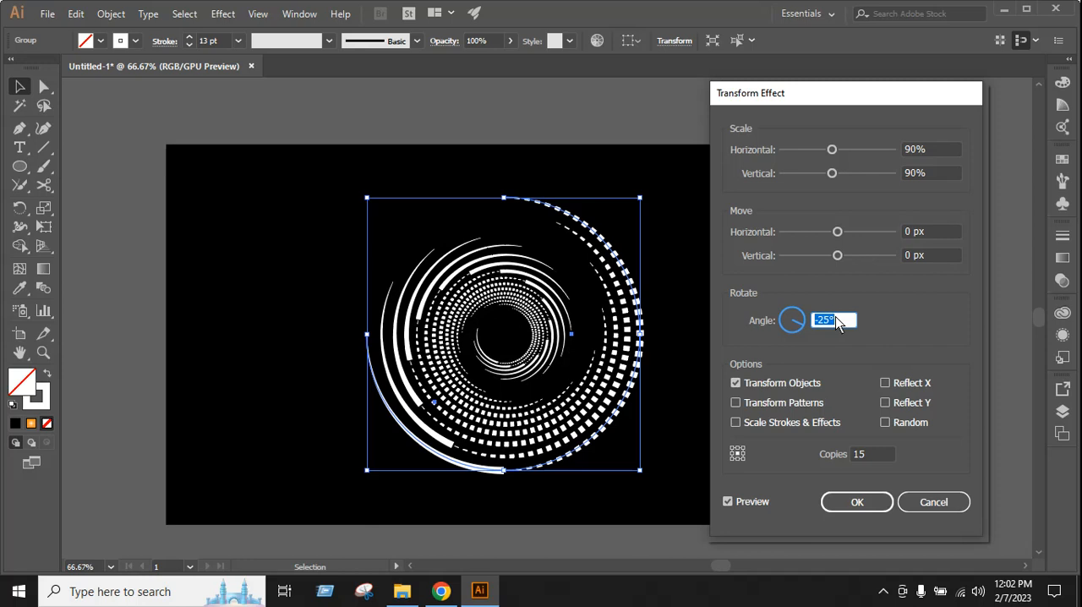
{"action": "left_click", "coordinate": [857, 502]}
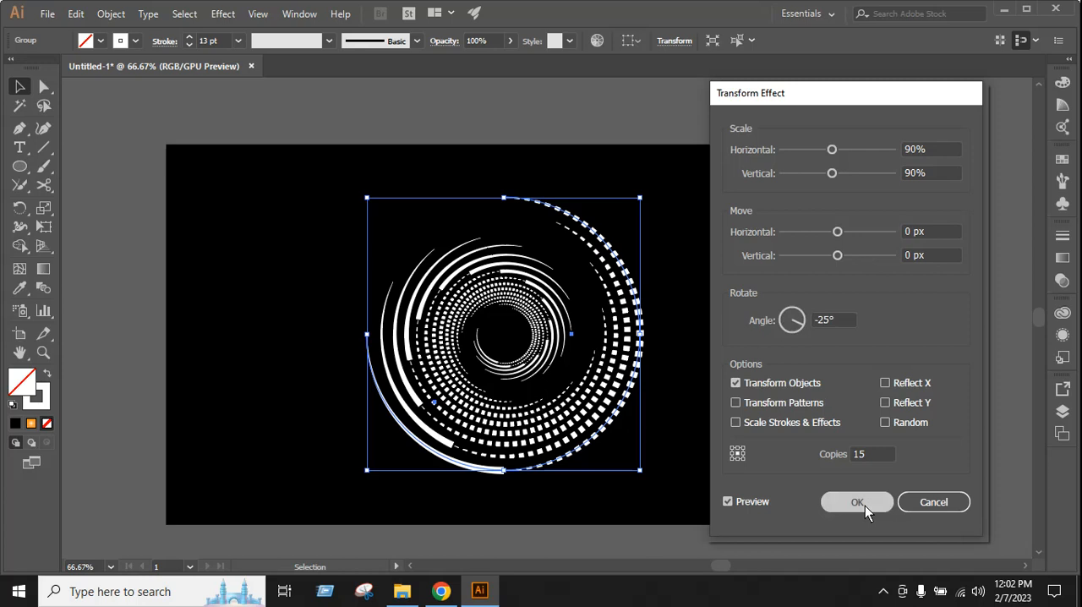
{"action": "left_click", "coordinate": [700, 324]}
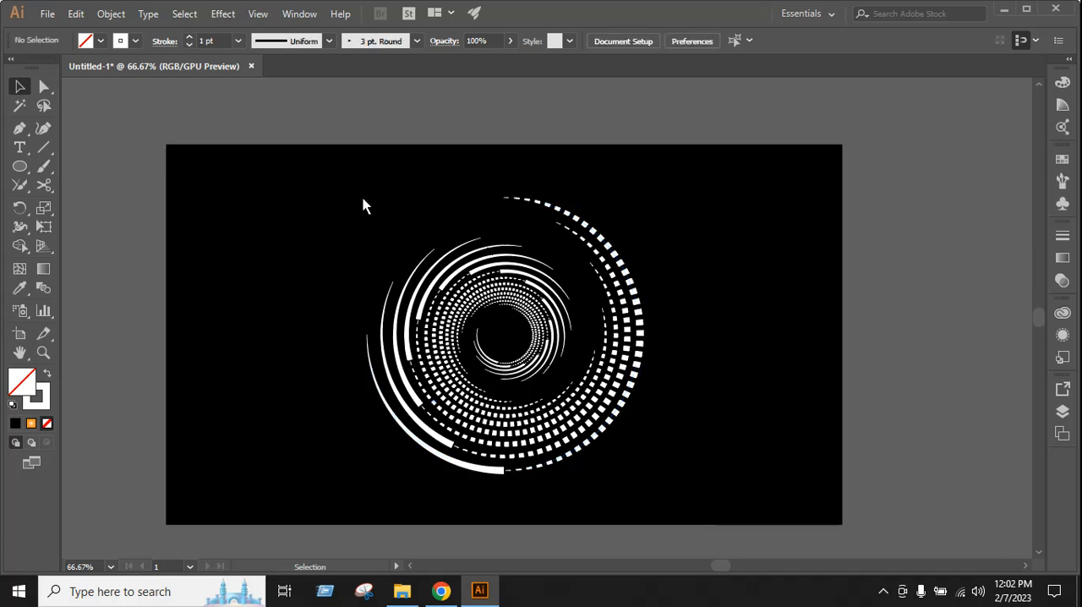
Expand the appearance of the whole spiral group into filled shapes
{"action": "left_click_drag", "start_coordinate": [336, 185], "coordinate": [643, 501]}
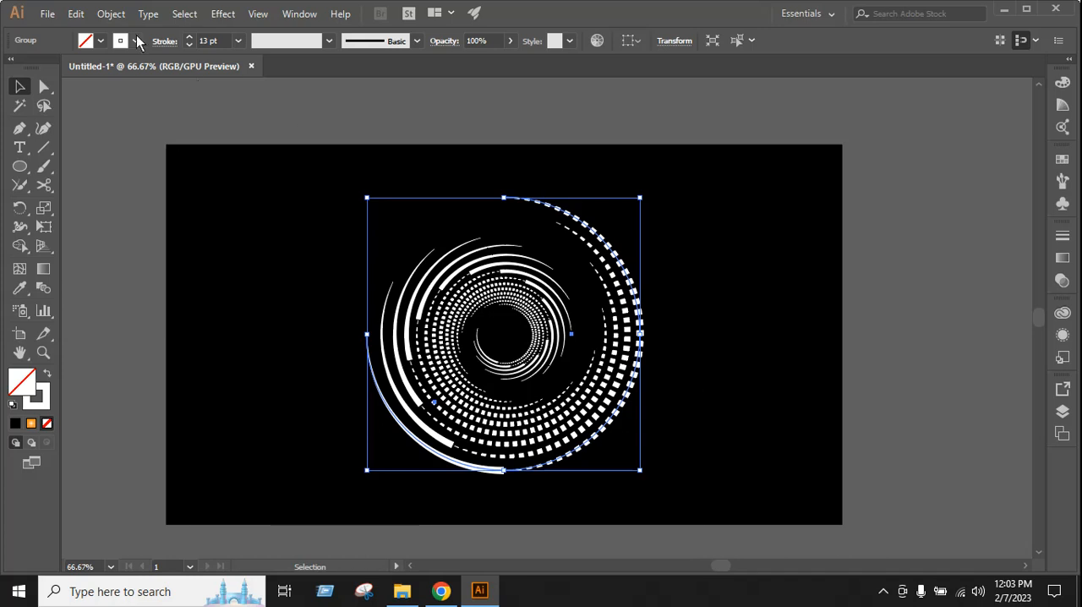
{"action": "left_click", "coordinate": [111, 14]}
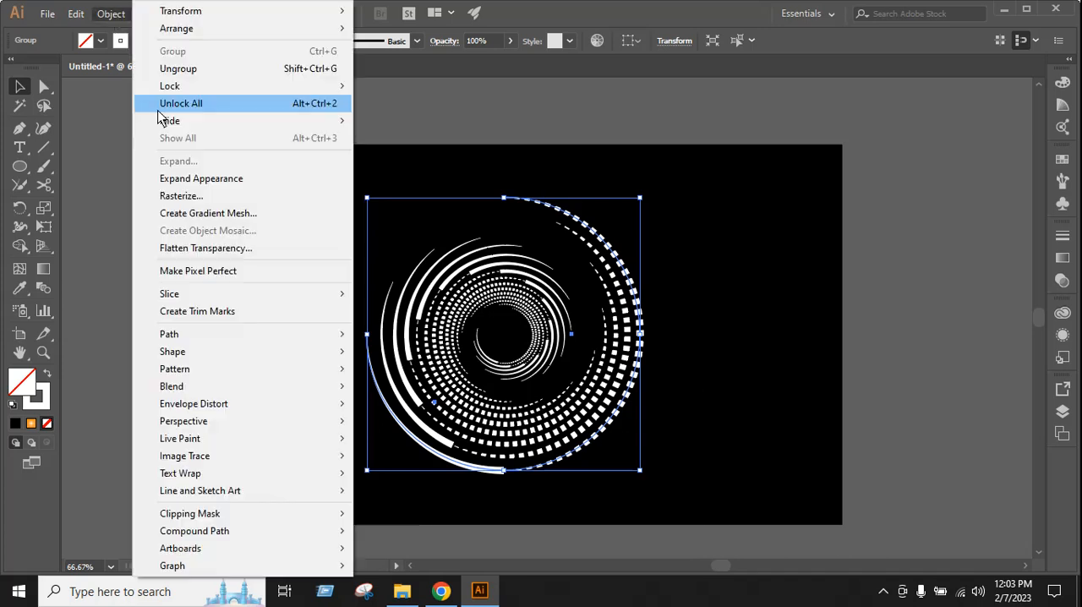
{"action": "left_click", "coordinate": [184, 180]}
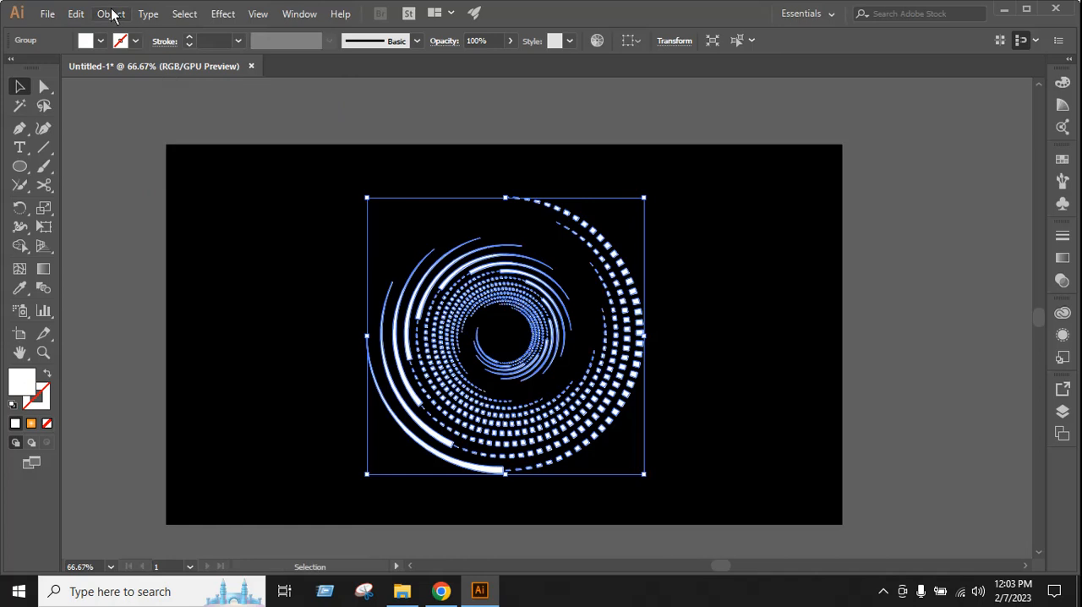
{"action": "left_click", "coordinate": [111, 14]}
{"action": "left_click", "coordinate": [178, 161]}
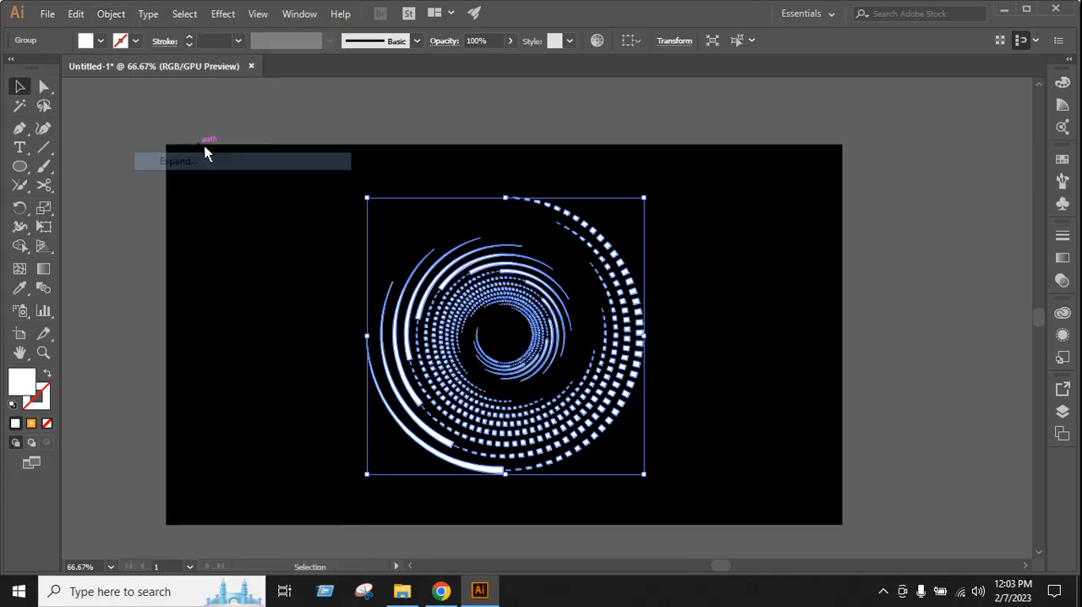
{"action": "left_click", "coordinate": [668, 359]}
{"action": "left_click_drag", "start_coordinate": [670, 359], "coordinate": [642, 351]}
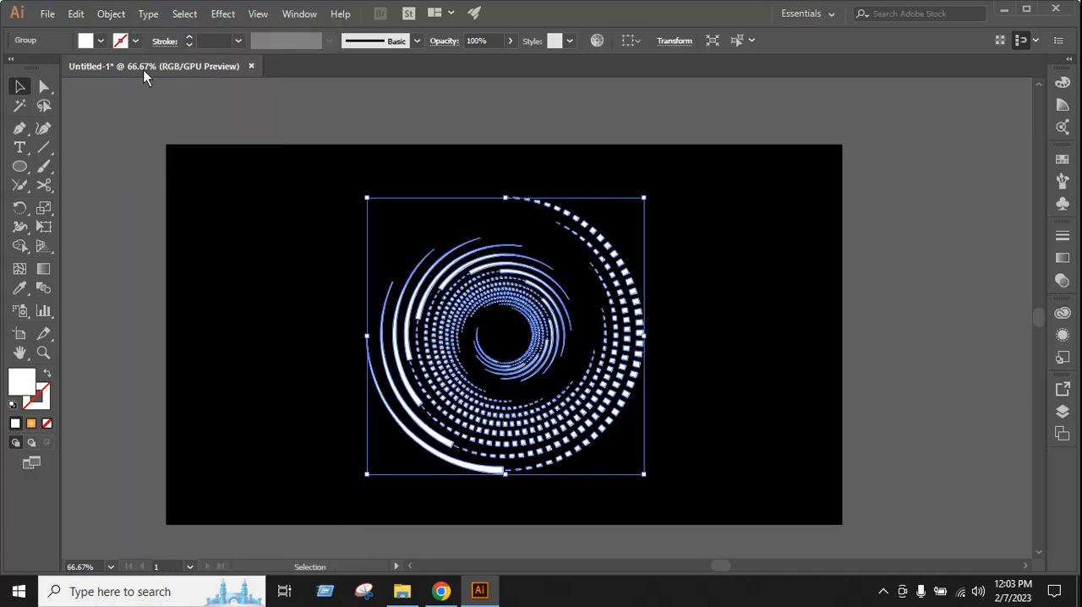
Try a yellow fill on the expanded spiral
{"action": "left_click", "coordinate": [101, 43]}
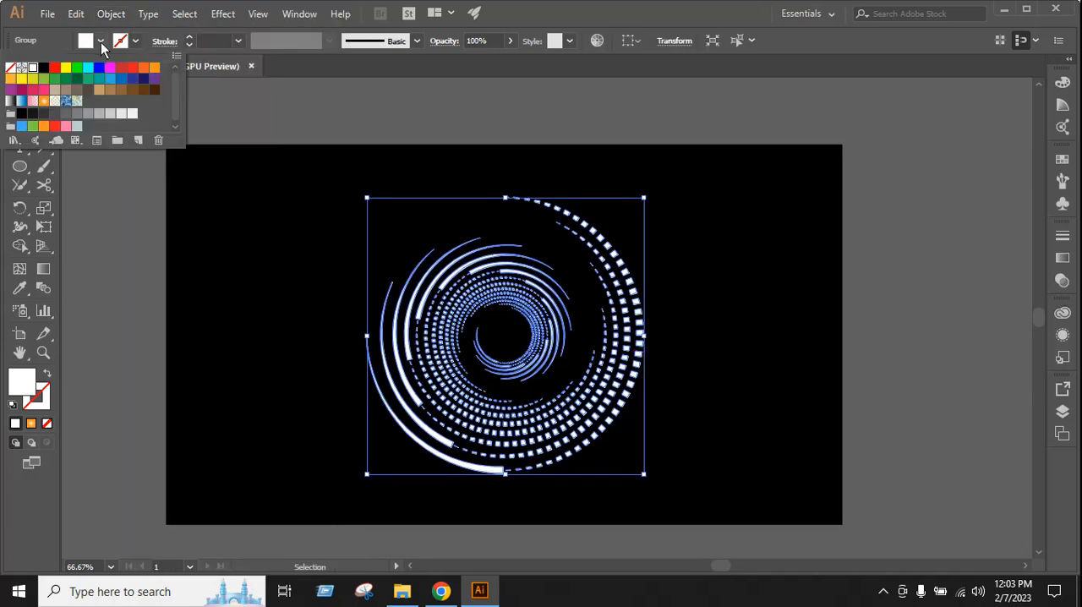
{"action": "left_click", "coordinate": [65, 67]}
{"action": "left_click", "coordinate": [754, 393]}
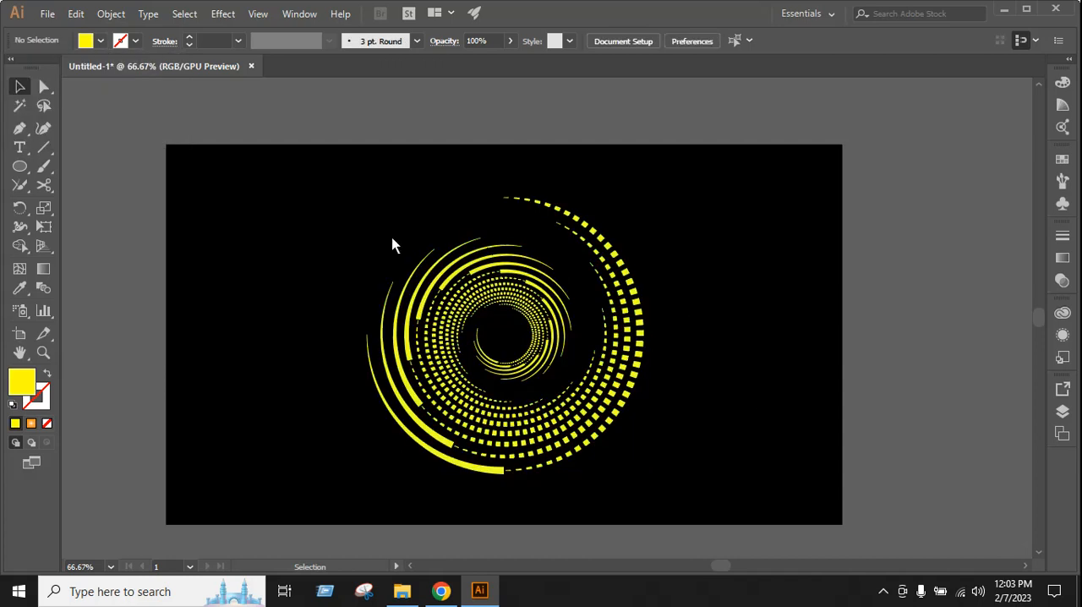
Try an orange fill on the whole spiral
{"action": "left_click_drag", "start_coordinate": [367, 215], "coordinate": [653, 430]}
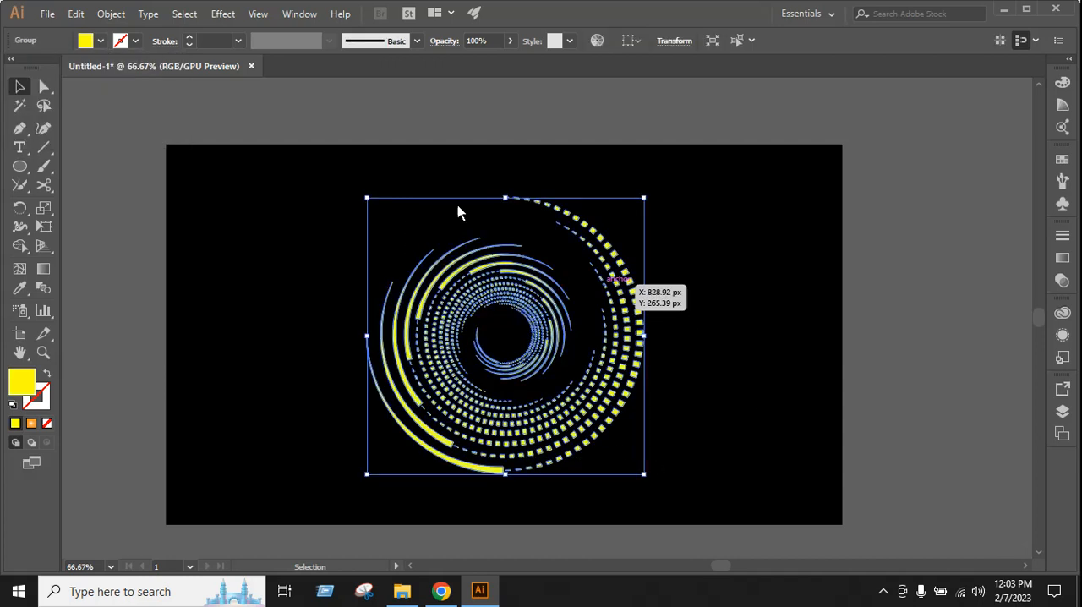
{"action": "left_click", "coordinate": [101, 41]}
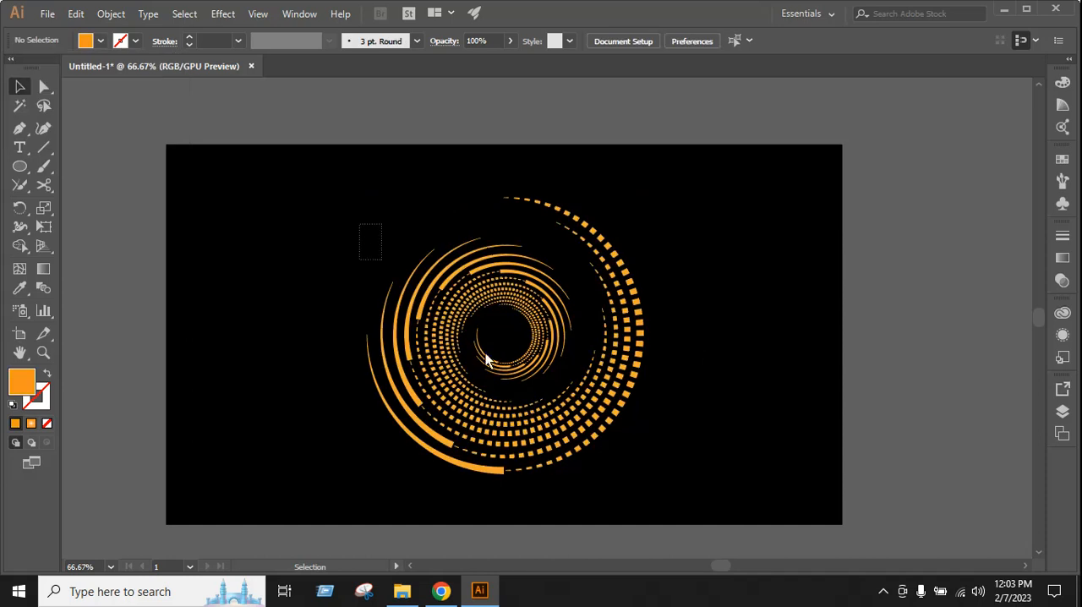
{"action": "left_click_drag", "start_coordinate": [486, 359], "coordinate": [626, 459]}
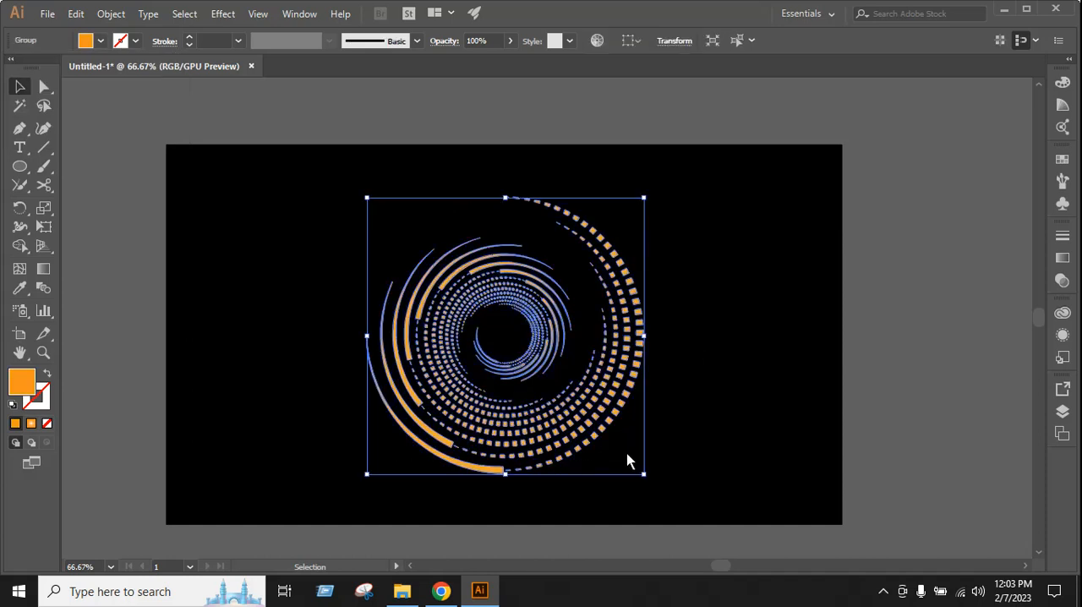
Set the spiral's fill back to white and deselect it
{"action": "left_click", "coordinate": [101, 42]}
{"action": "left_click", "coordinate": [32, 67]}
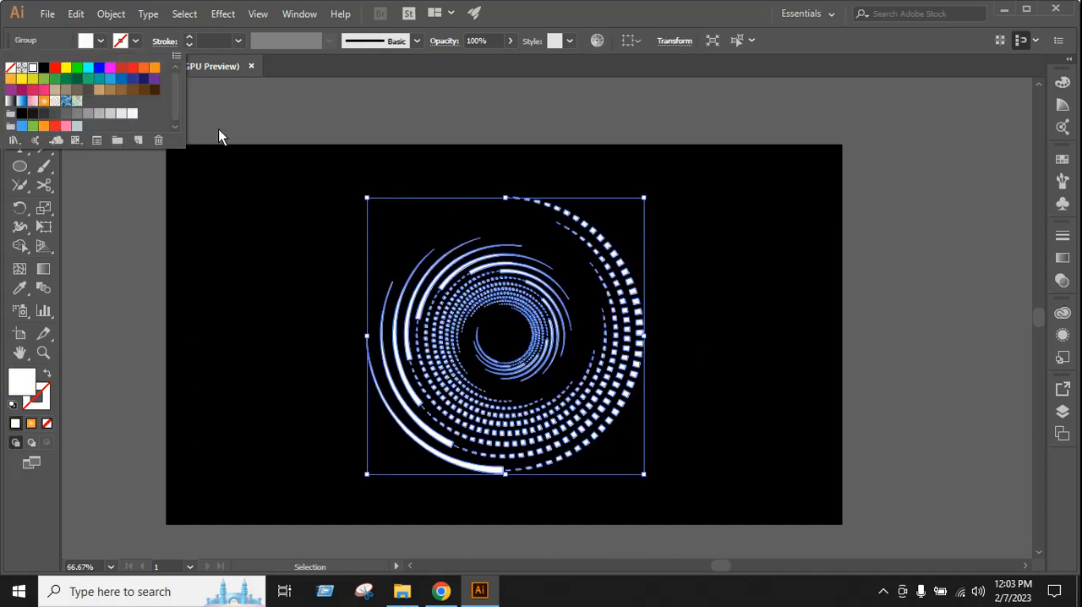
{"action": "left_click", "coordinate": [701, 355]}
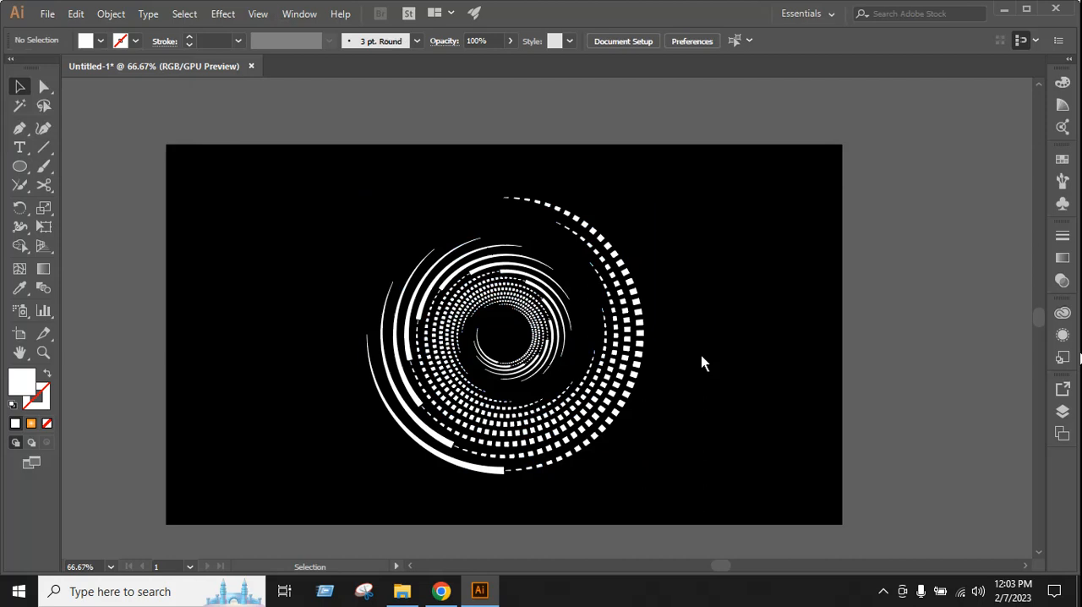
Scale the whole spiral down proportionally, move it into the left half of the artboard, and deselect it
{"action": "left_click_drag", "start_coordinate": [299, 213], "coordinate": [663, 455]}
{"action": "scroll", "coordinate": [684, 380], "scroll_direction": "down", "scroll_amount": 1}
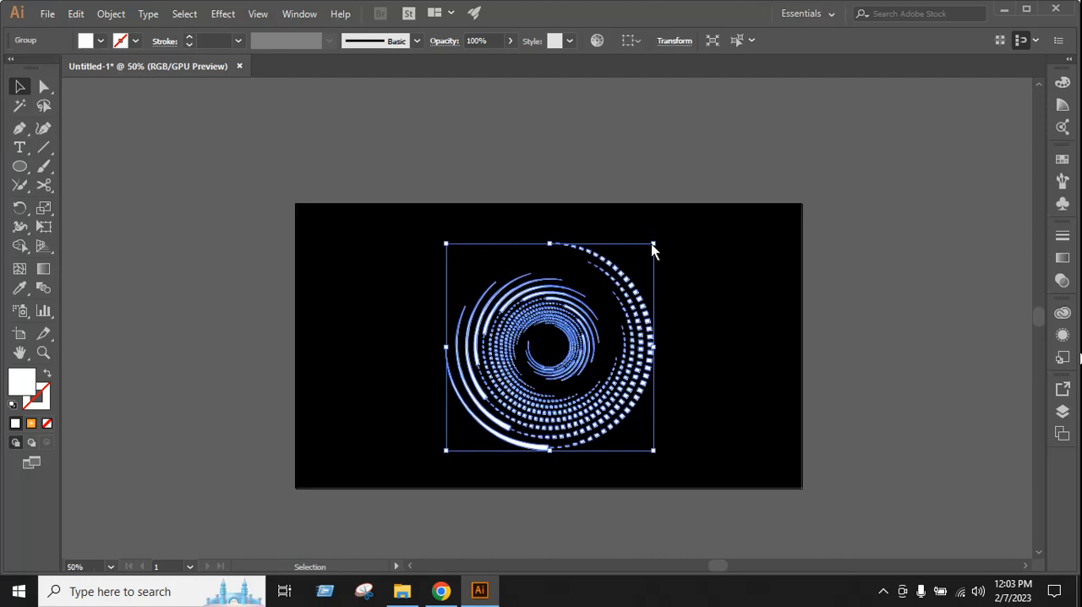
{"action": "left_click_drag", "start_coordinate": [653, 243], "coordinate": [485, 372]}
{"action": "left_click", "coordinate": [646, 372]}
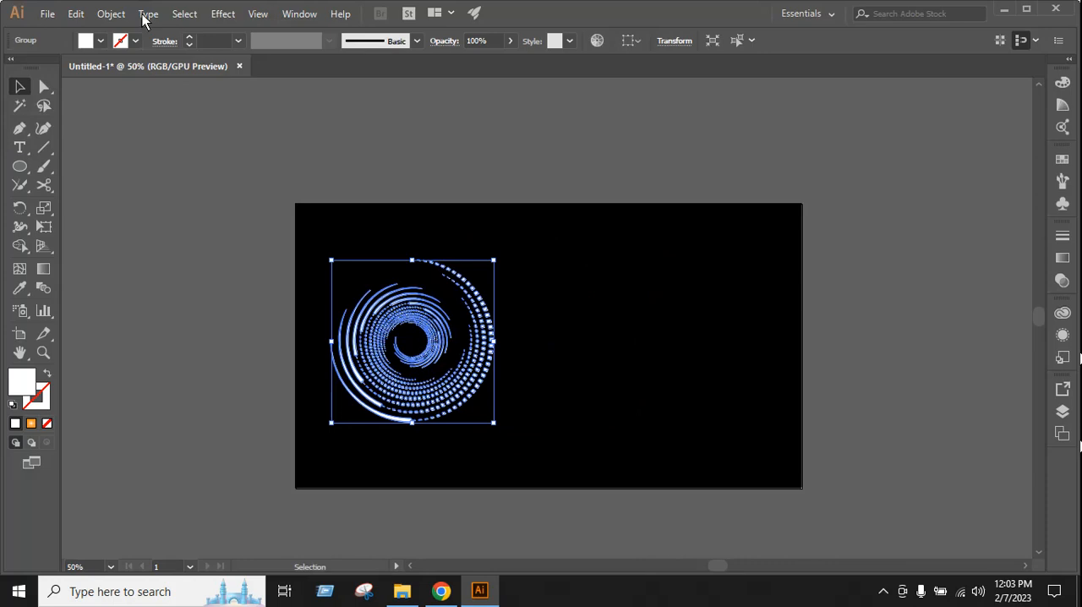
{"action": "left_click", "coordinate": [621, 406]}
{"action": "scroll", "coordinate": [712, 336], "scroll_direction": "up", "scroll_amount": 1}
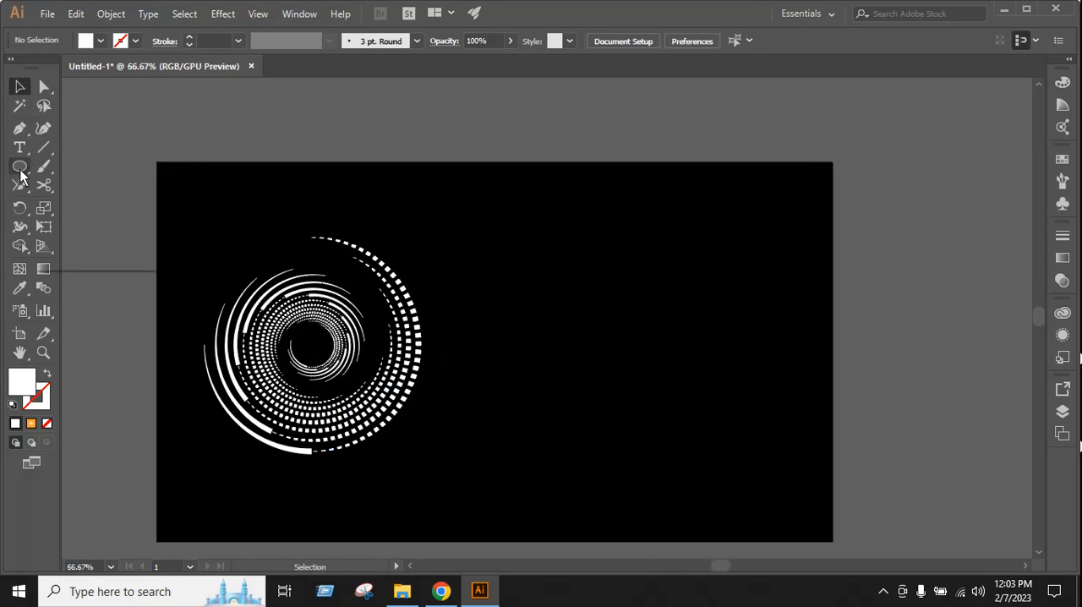
Draw a circle about 424 px in diameter in the empty right half of the artboard and remove its fill
{"action": "left_click_drag", "start_coordinate": [22, 176], "coordinate": [87, 205]}
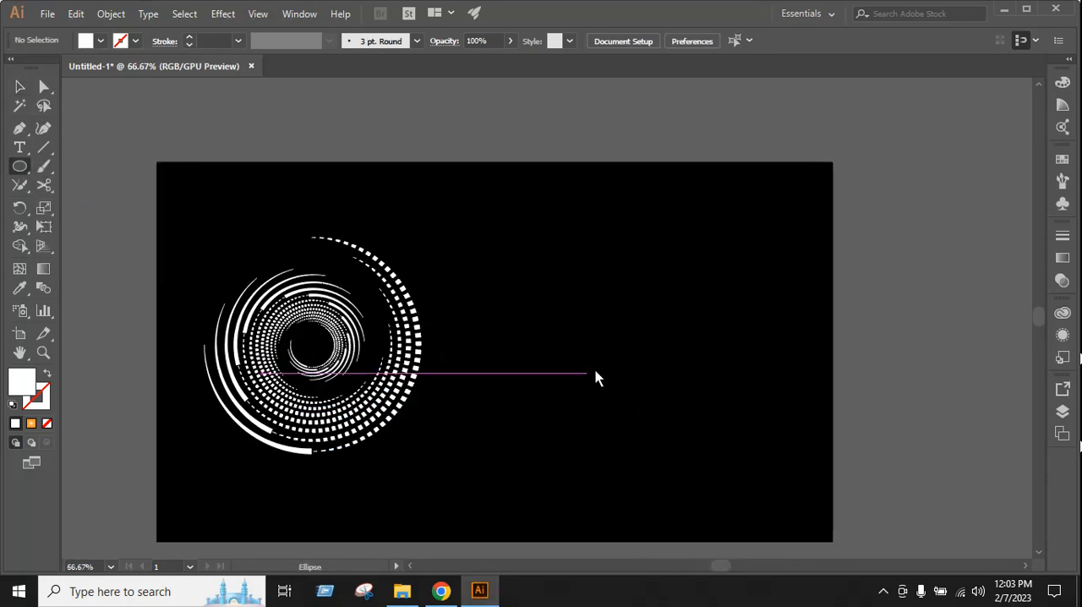
{"action": "left_click_drag", "start_coordinate": [637, 341], "coordinate": [710, 461]}
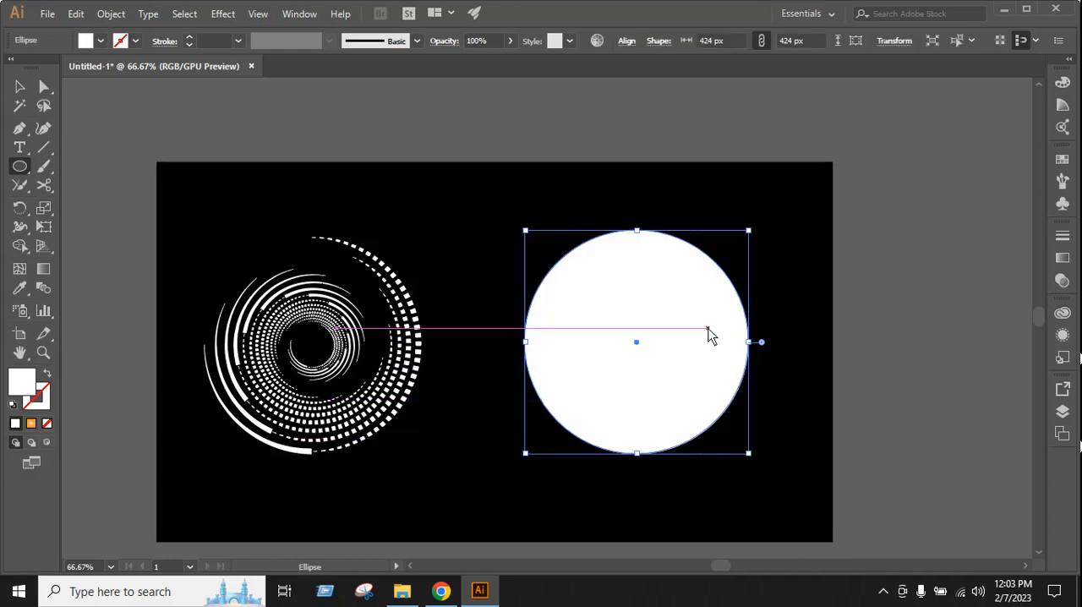
{"action": "left_click", "coordinate": [86, 40]}
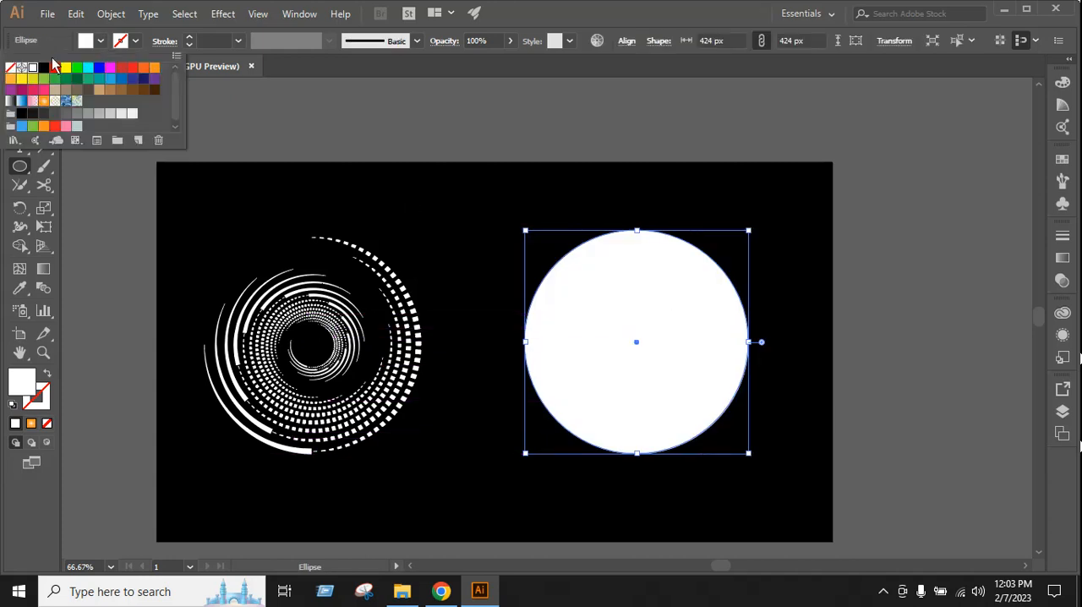
{"action": "left_click", "coordinate": [10, 68]}
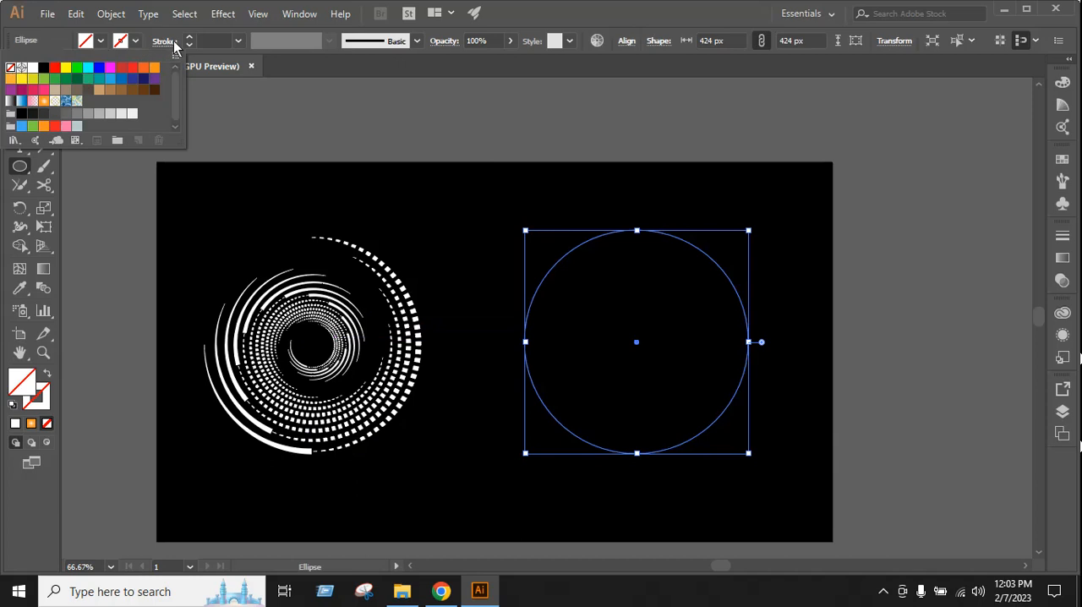
Give the new circle a white stroke and set its weight to 12 pt
{"action": "left_click", "coordinate": [219, 48]}
{"action": "type", "text": "15"}
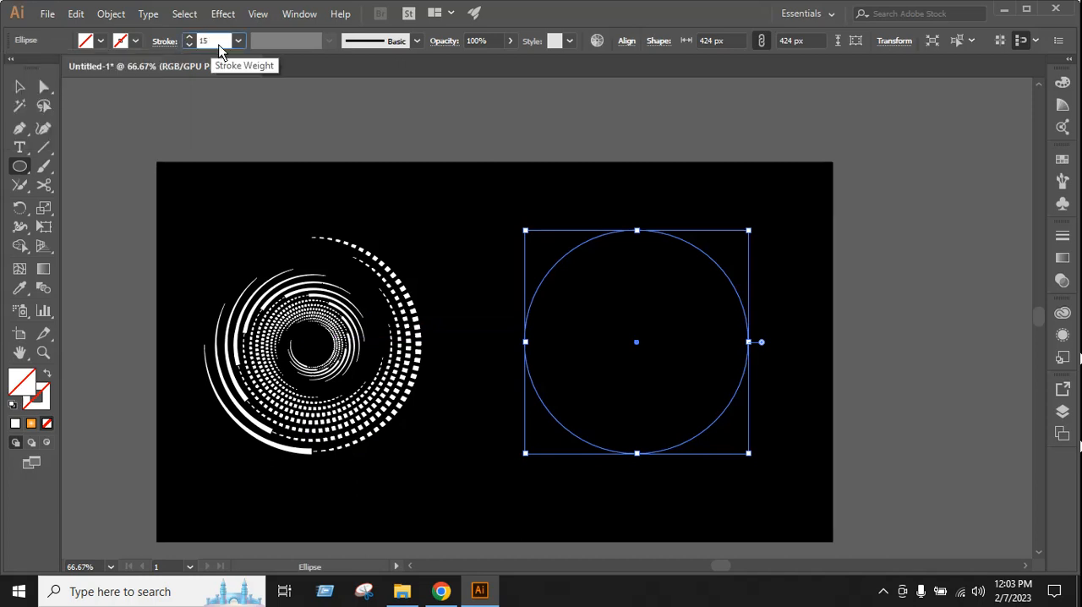
{"action": "key", "text": "Return"}
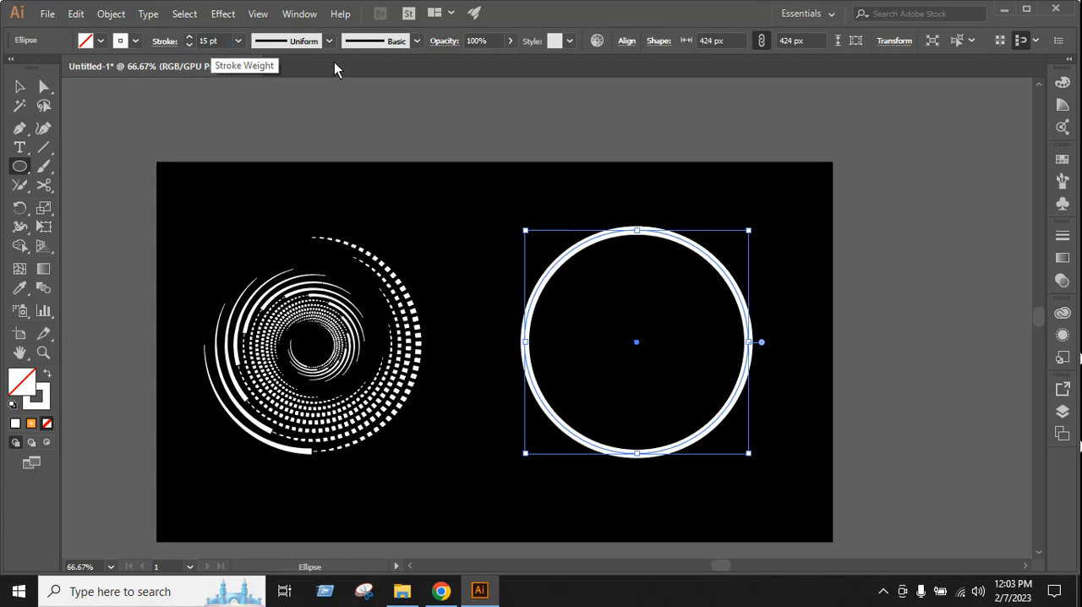
{"action": "left_click", "coordinate": [191, 45]}
{"action": "left_click", "coordinate": [190, 45]}
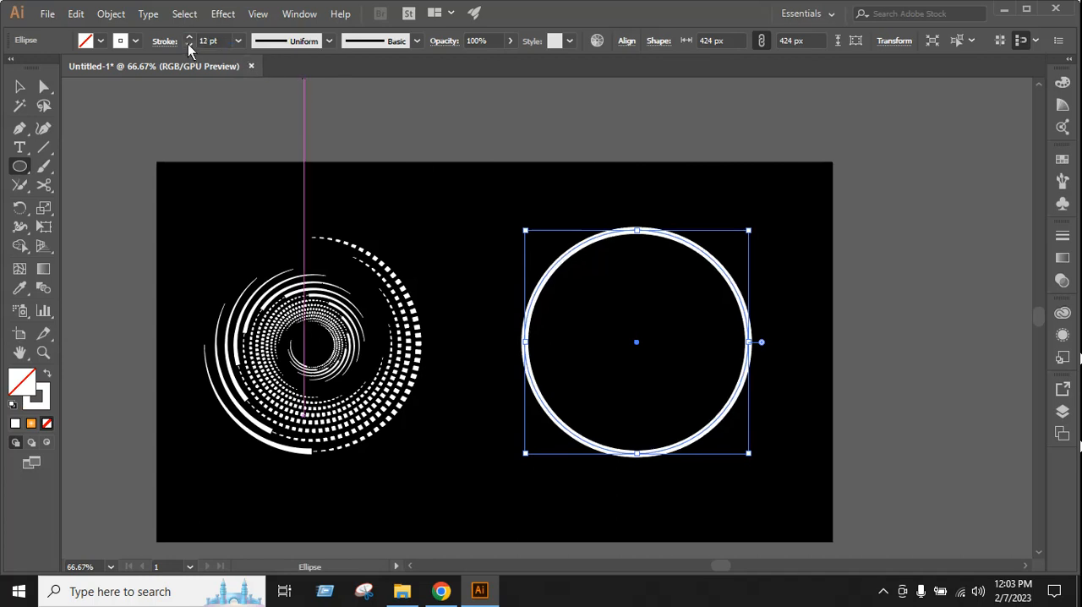
{"action": "left_click", "coordinate": [187, 44]}
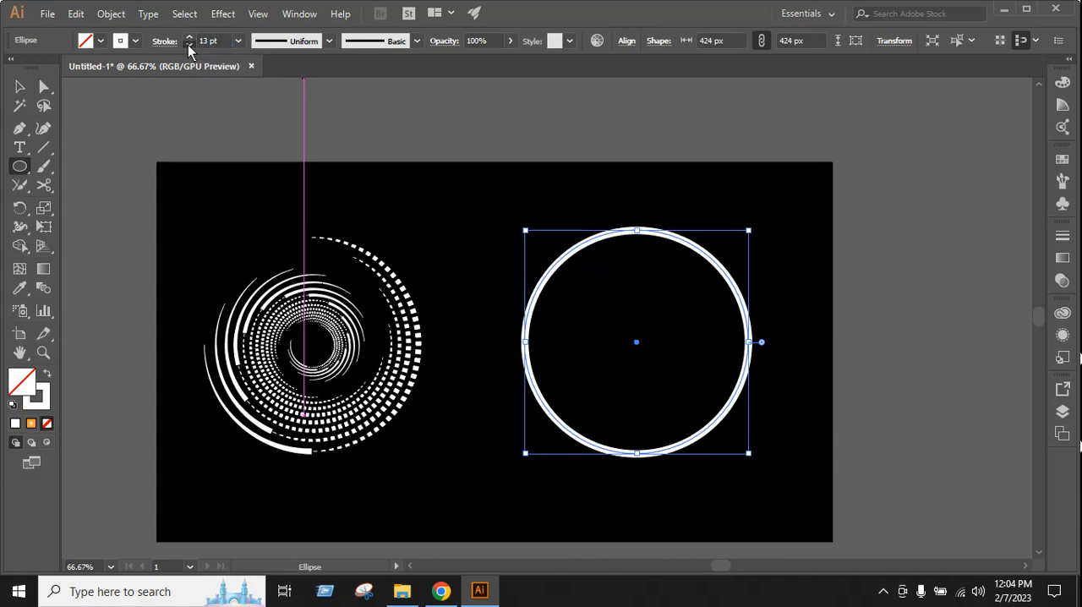
{"action": "left_click", "coordinate": [188, 46]}
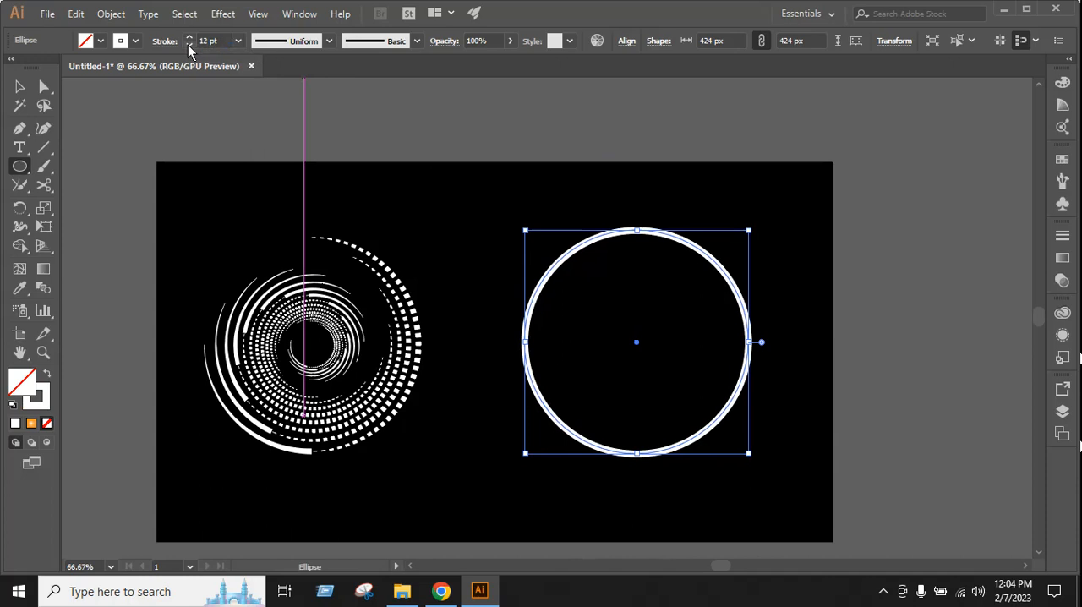
Cut the new circle with the Scissors tool at its top and right anchor points
{"action": "left_click", "coordinate": [20, 91]}
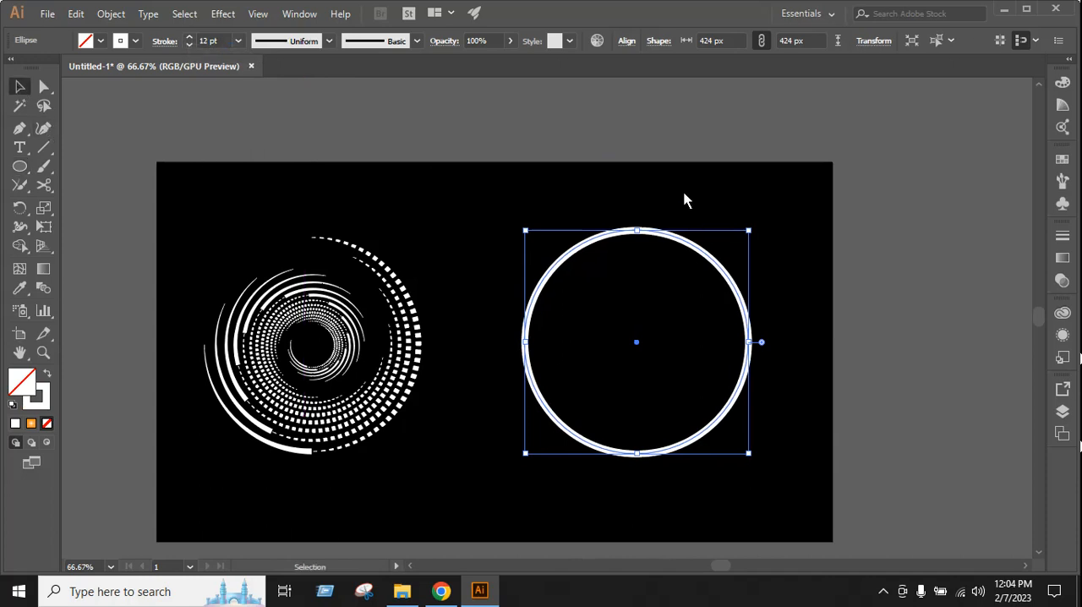
{"action": "left_click", "coordinate": [684, 201]}
{"action": "scroll", "coordinate": [684, 200], "scroll_direction": "down", "scroll_amount": 1}
{"action": "left_click_drag", "start_coordinate": [611, 177], "coordinate": [669, 261]}
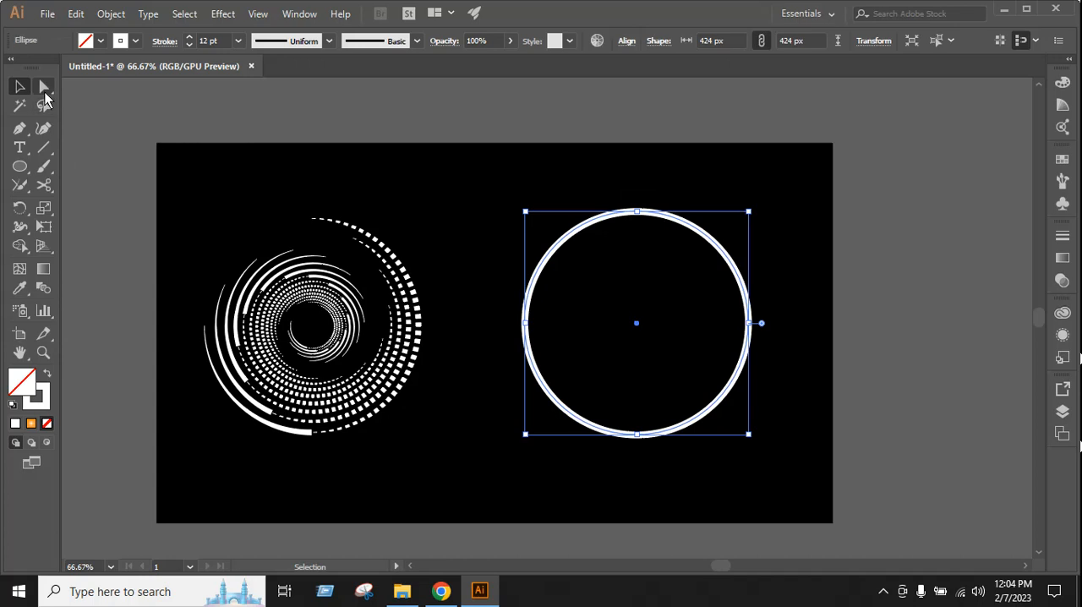
{"action": "left_click_drag", "start_coordinate": [44, 185], "coordinate": [106, 207]}
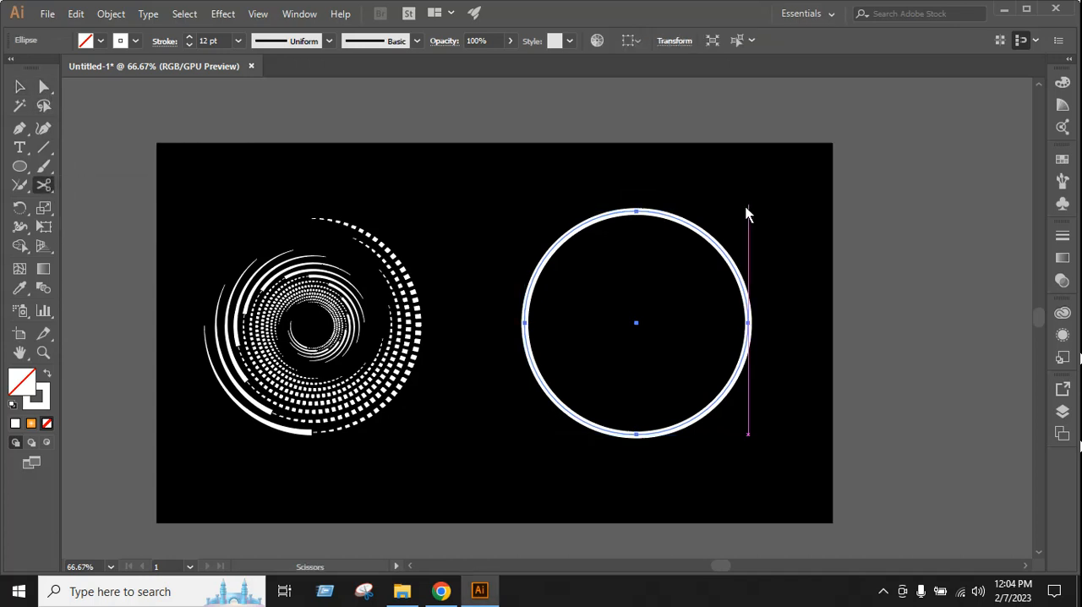
{"action": "left_click", "coordinate": [637, 213]}
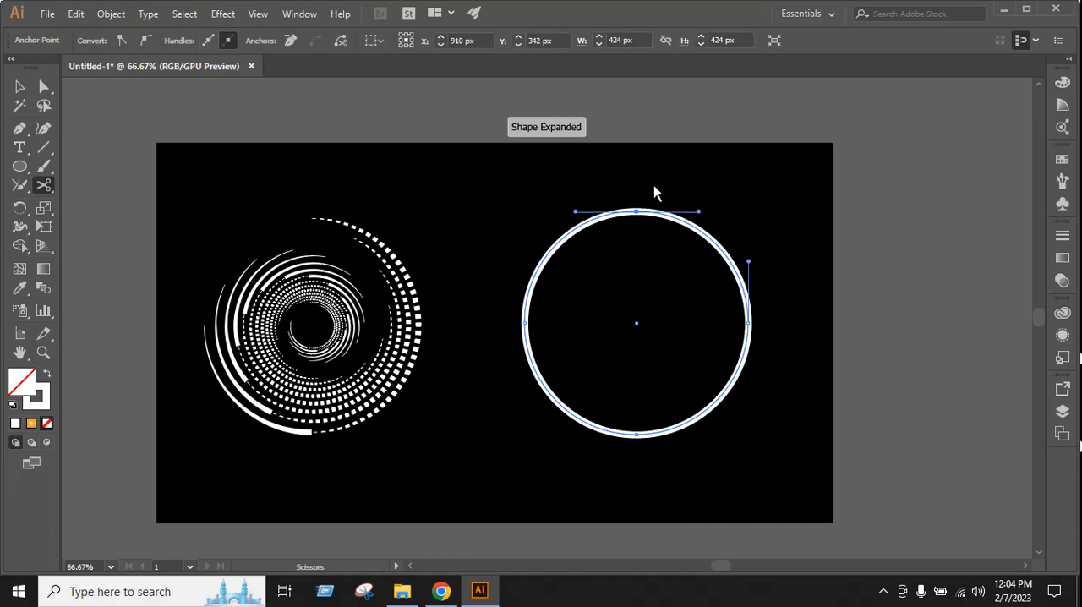
{"action": "left_click", "coordinate": [748, 323]}
Delete the upper-right quarter arc of the cut circle
{"action": "left_click", "coordinate": [20, 86]}
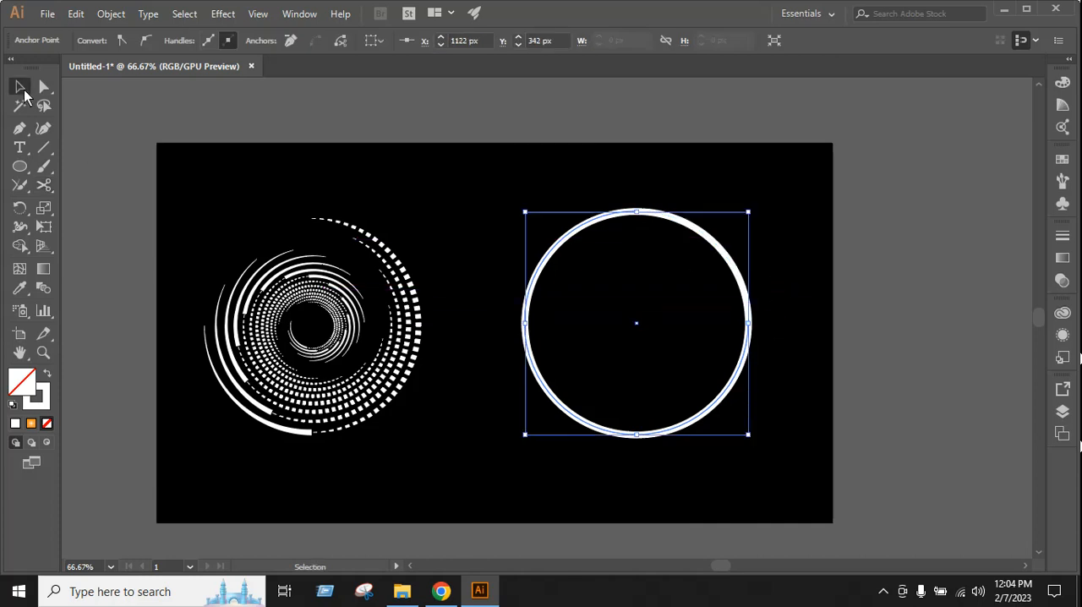
{"action": "left_click", "coordinate": [654, 191]}
{"action": "left_click", "coordinate": [698, 265]}
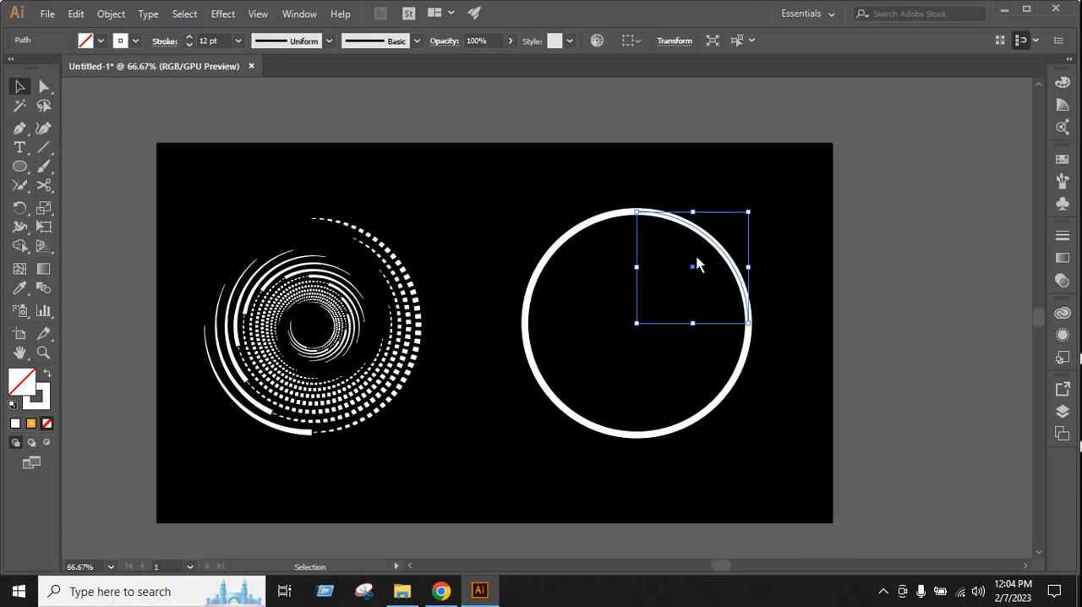
{"action": "key", "text": "Delete"}
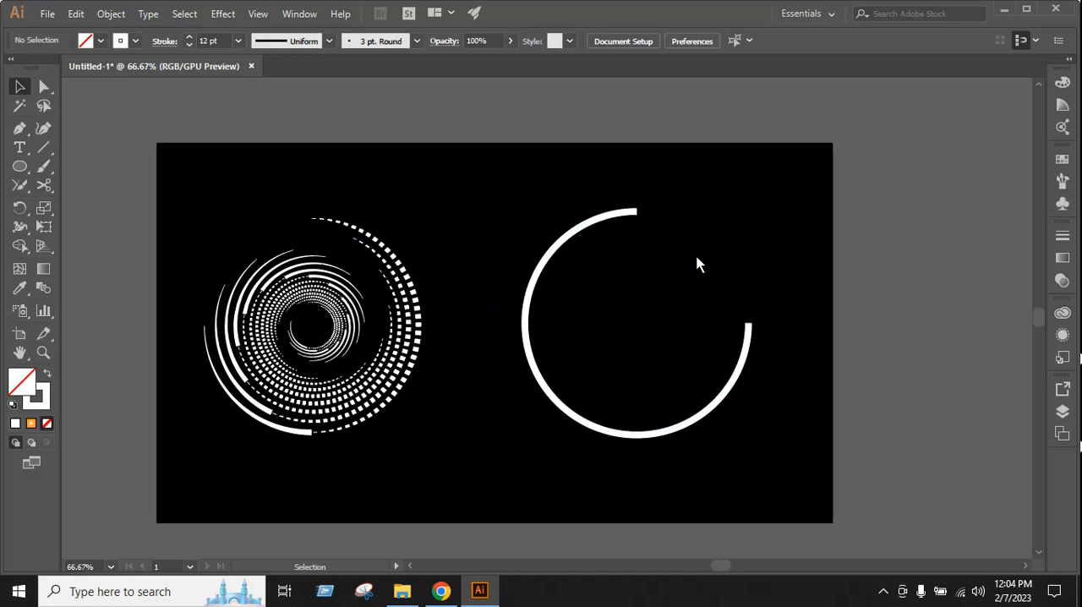
Apply Width Profile 4 to the stroke of the remaining three-quarter arc
{"action": "left_click", "coordinate": [619, 218]}
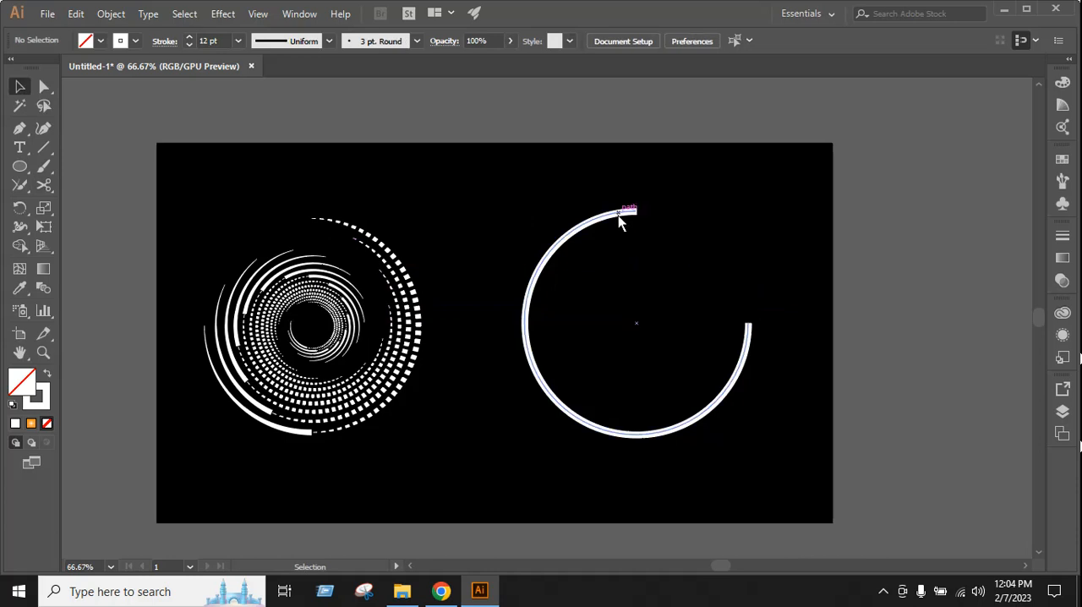
{"action": "left_click", "coordinate": [283, 45]}
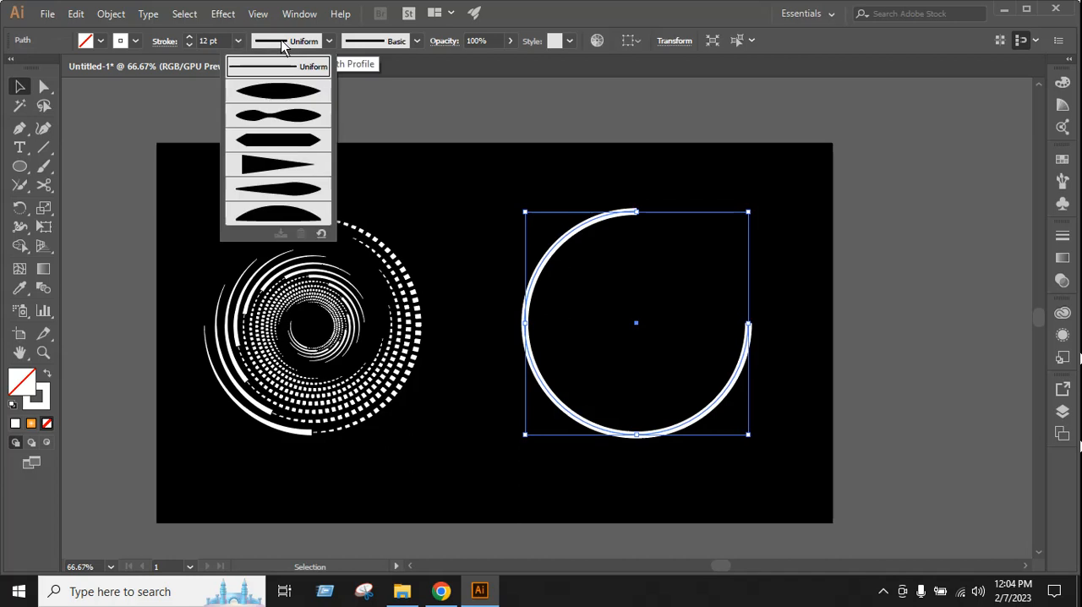
{"action": "left_click", "coordinate": [291, 165]}
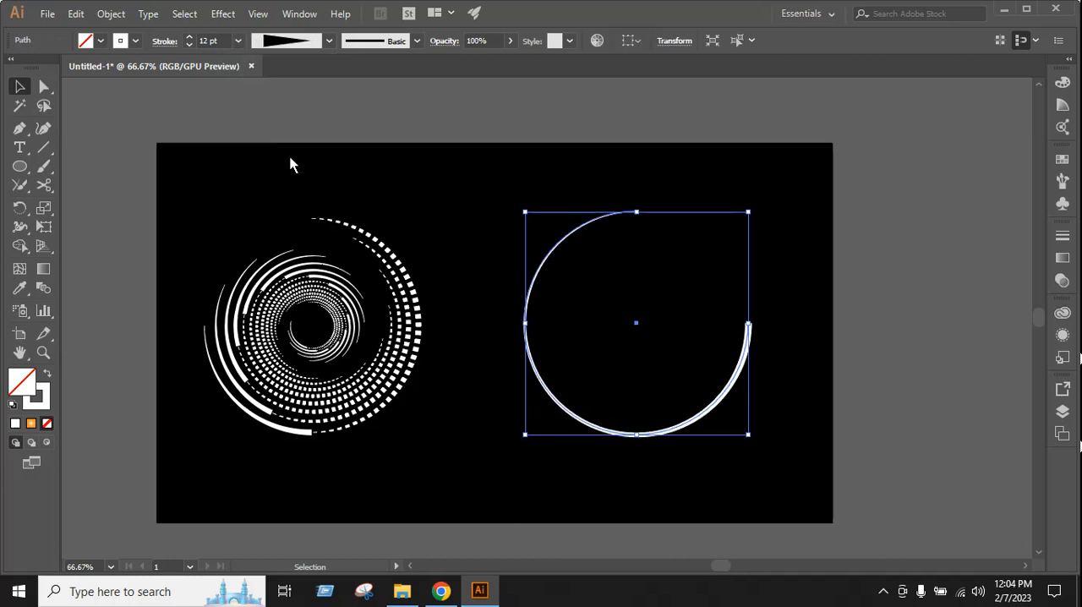
{"action": "left_click", "coordinate": [618, 173]}
Set the tapered arc's stroke to a round cap and round join, and inspect its thick end up close
{"action": "left_click", "coordinate": [615, 215]}
{"action": "left_click", "coordinate": [158, 41]}
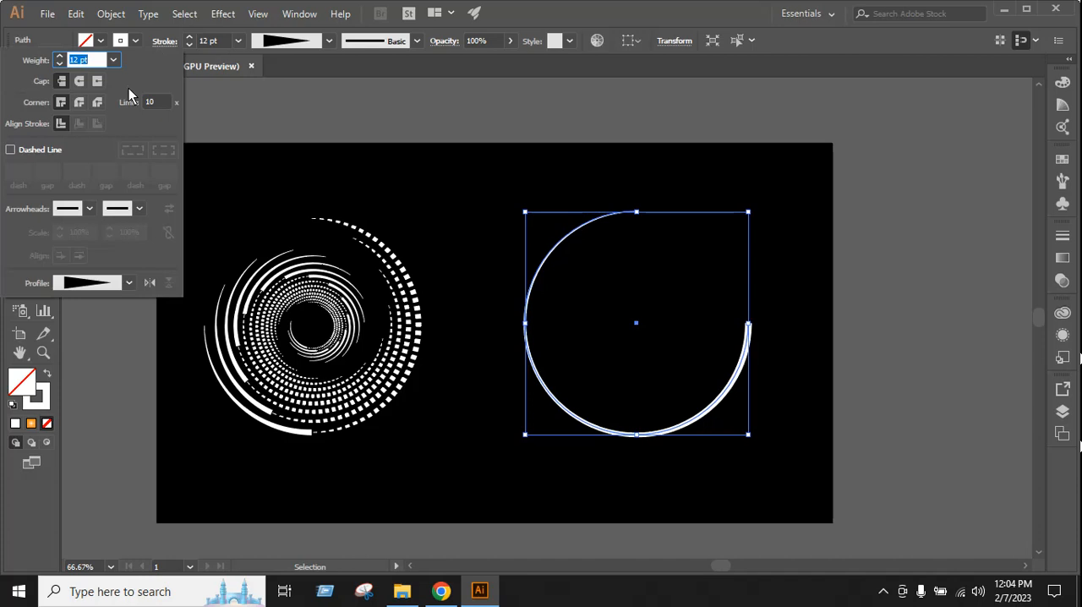
{"action": "left_click", "coordinate": [79, 83]}
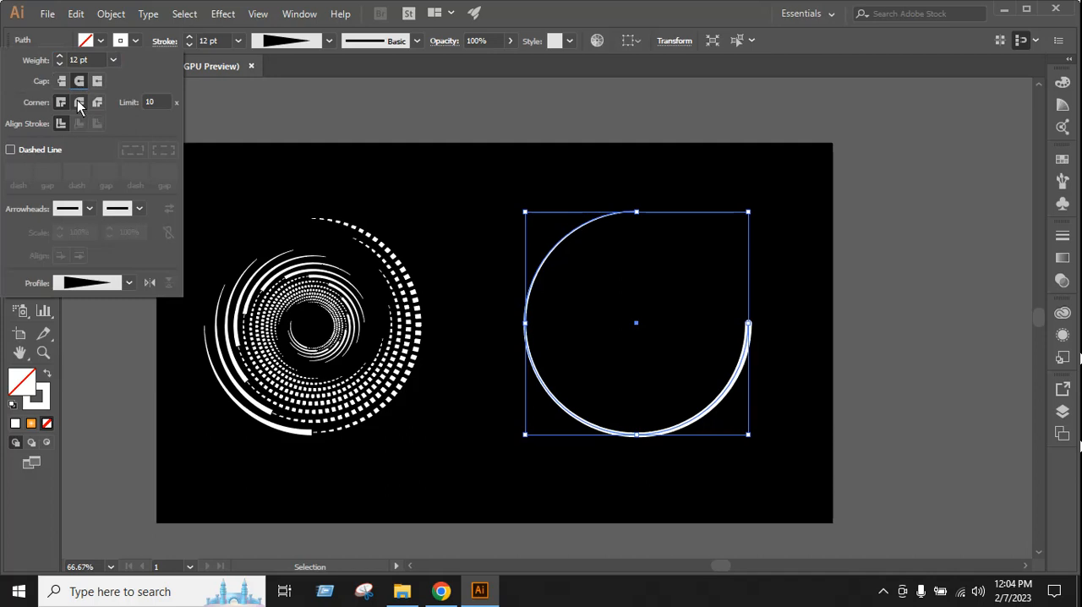
{"action": "left_click", "coordinate": [79, 102]}
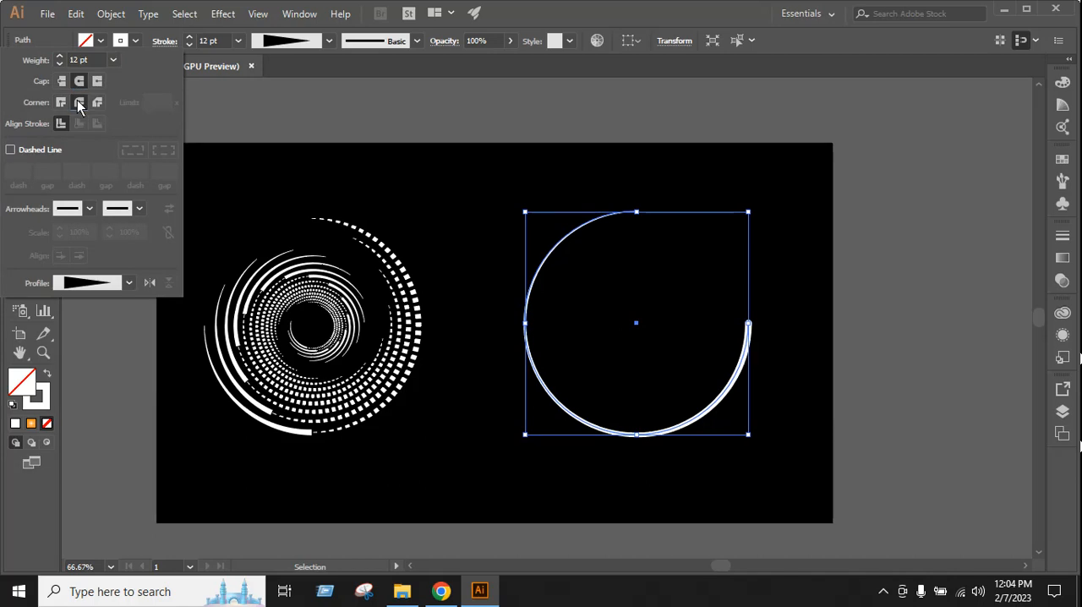
{"action": "left_click", "coordinate": [782, 351]}
{"action": "scroll", "coordinate": [759, 338], "scroll_direction": "up", "scroll_amount": 3}
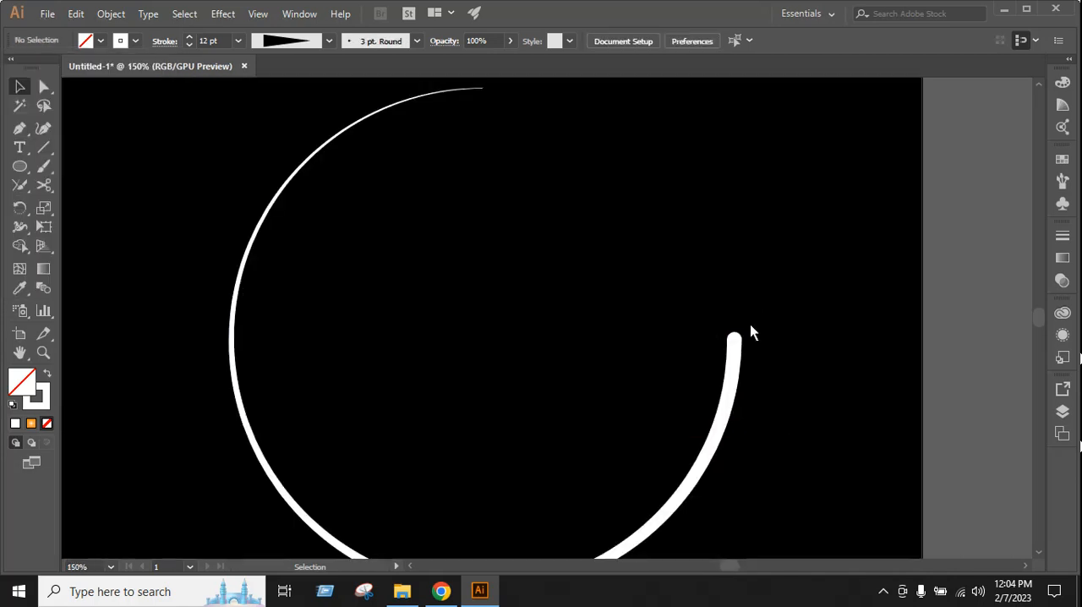
{"action": "scroll", "coordinate": [633, 301], "scroll_direction": "down", "scroll_amount": 2}
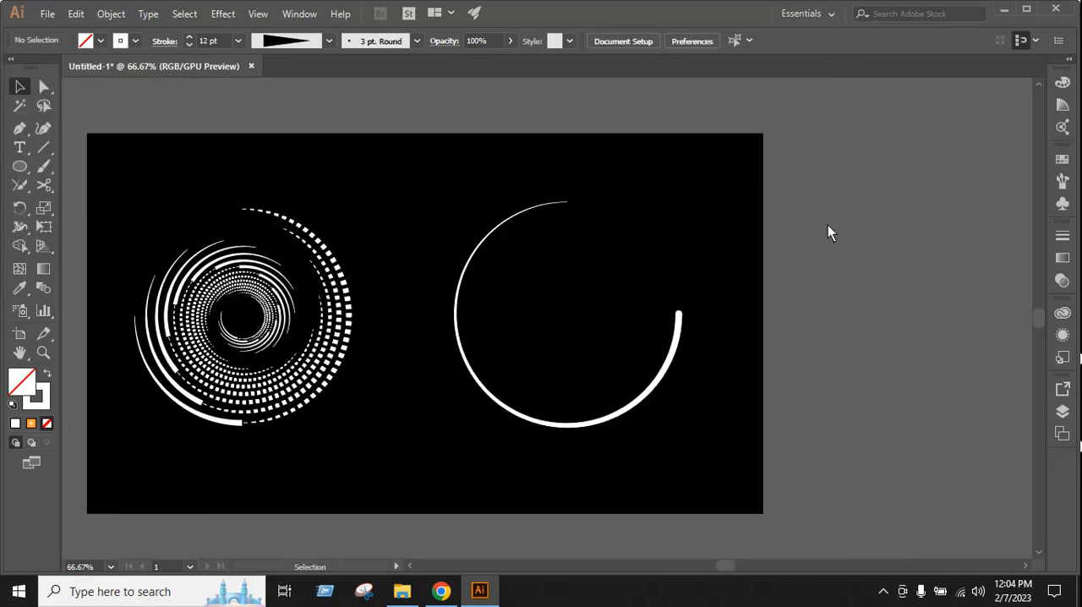
Turn the tapered arc's stroke into a dashed line with a 0 pt dash and a 25 pt gap
{"action": "left_click", "coordinate": [674, 338]}
{"action": "left_click", "coordinate": [165, 42]}
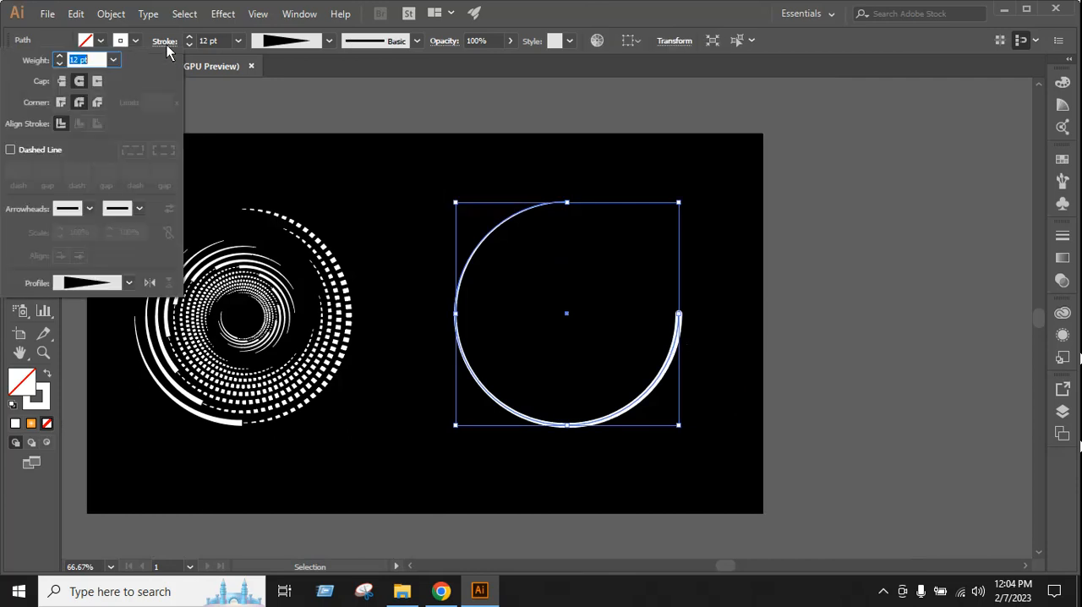
{"action": "left_click", "coordinate": [28, 151]}
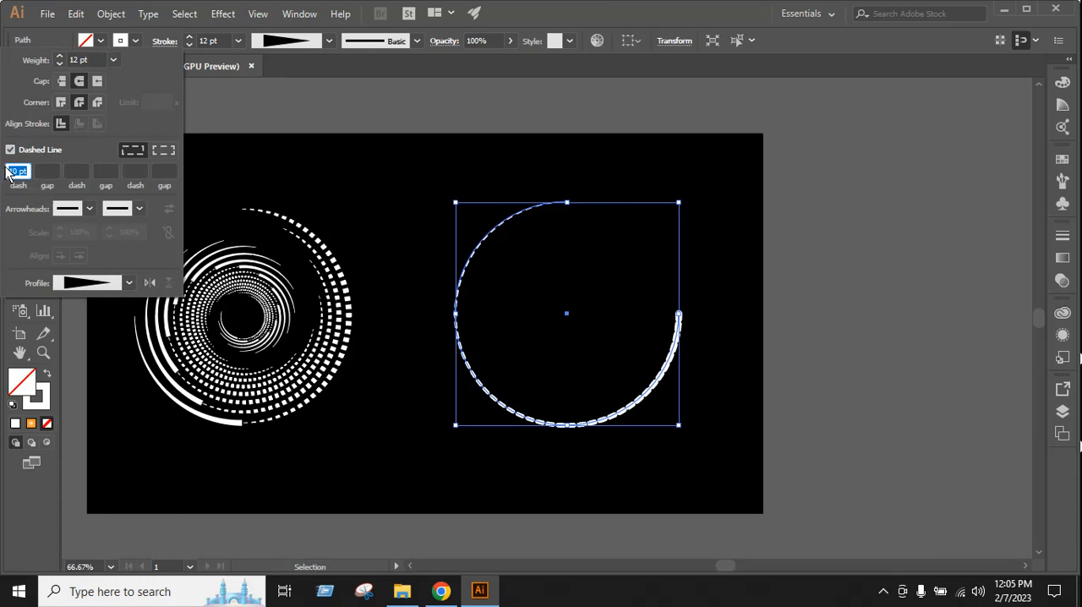
{"action": "key", "text": "BackSpace"}
{"action": "left_click", "coordinate": [48, 172]}
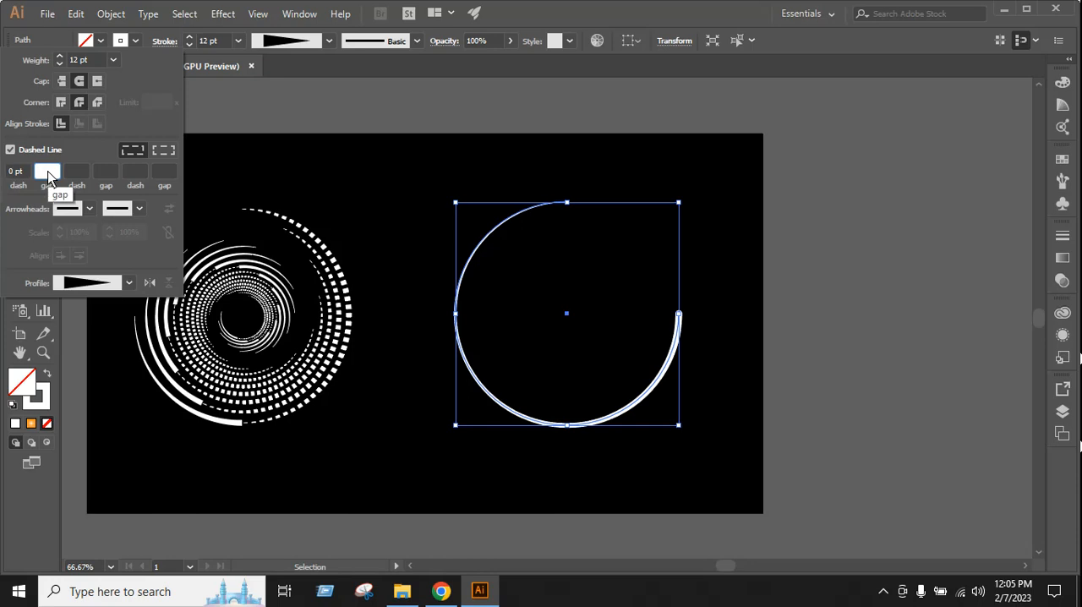
{"action": "type", "text": "25"}
{"action": "key", "text": "Return"}
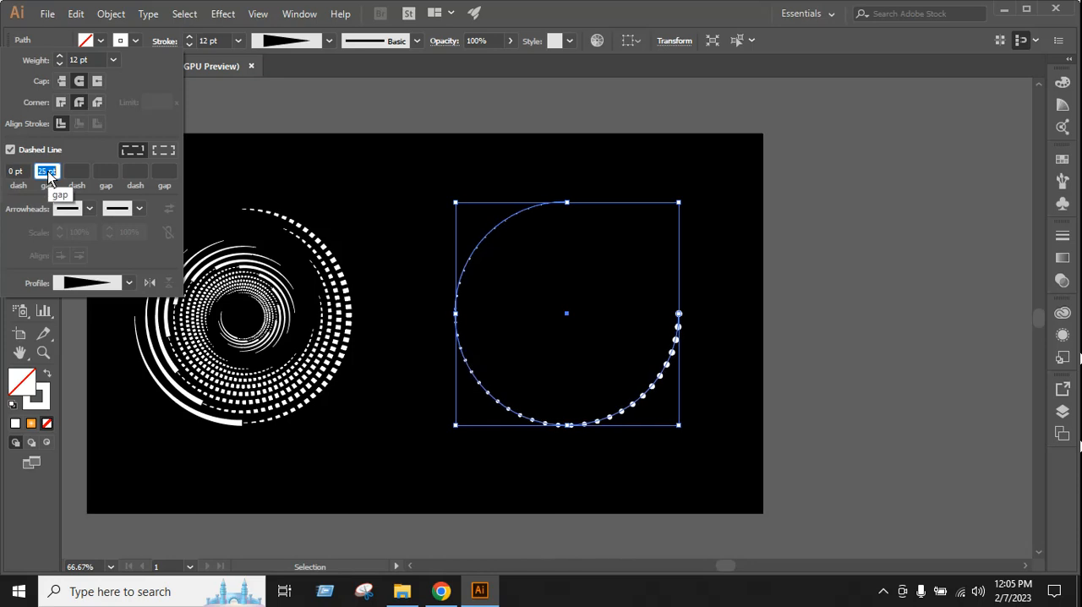
Set the gap between the arc's dots to 20 pt and deselect the arc
{"action": "key", "text": "Down"}
{"action": "key", "text": "Down"}
{"action": "key", "text": "Down"}
{"action": "key", "text": "Down"}
{"action": "key", "text": "Down"}
{"action": "key", "text": "Down"}
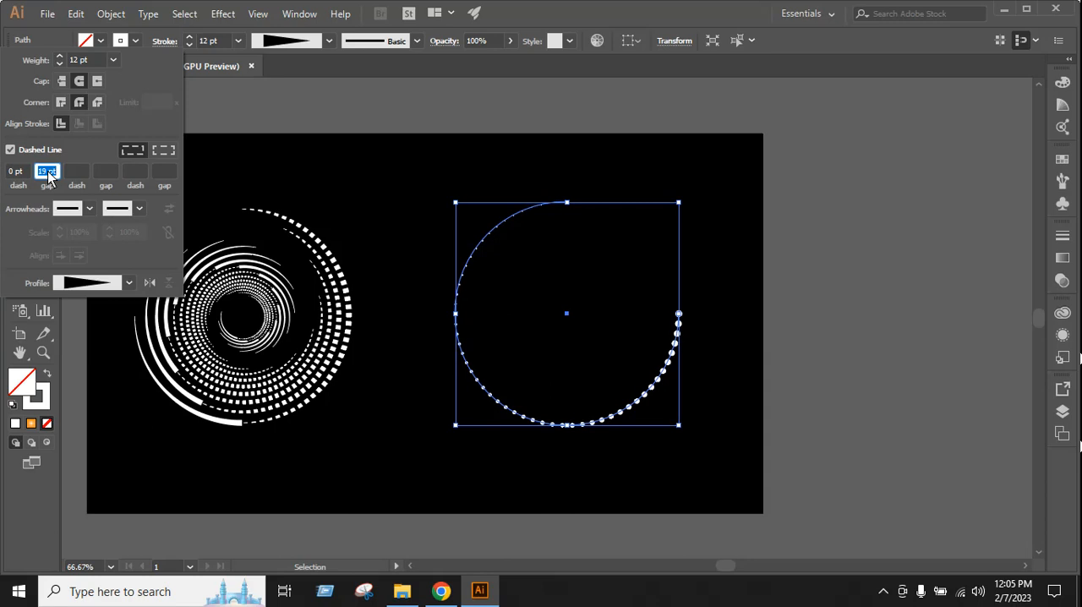
{"action": "key", "text": "Up"}
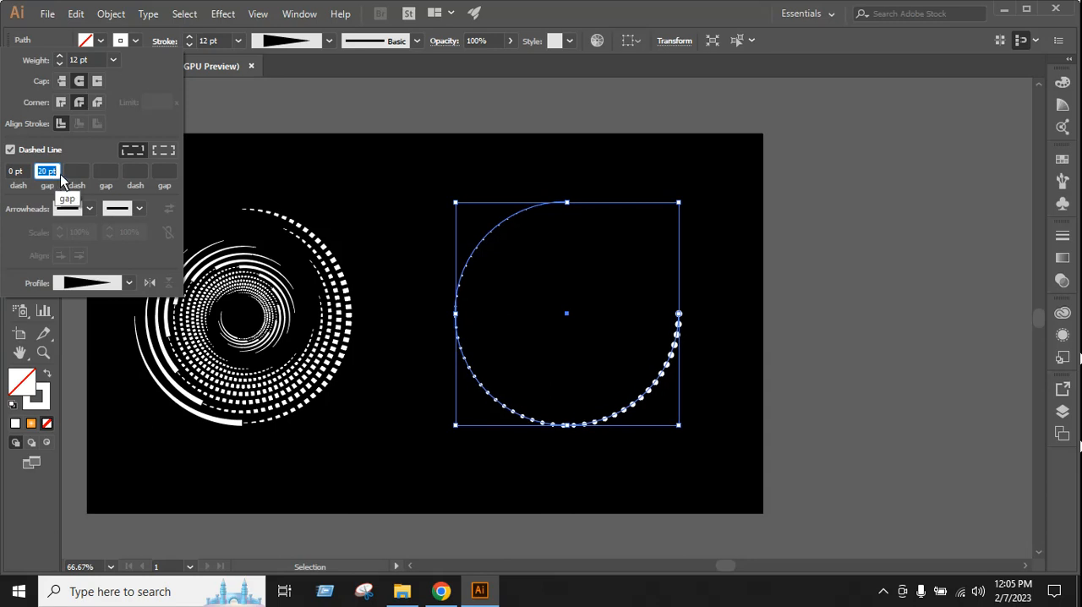
{"action": "key", "text": "Return"}
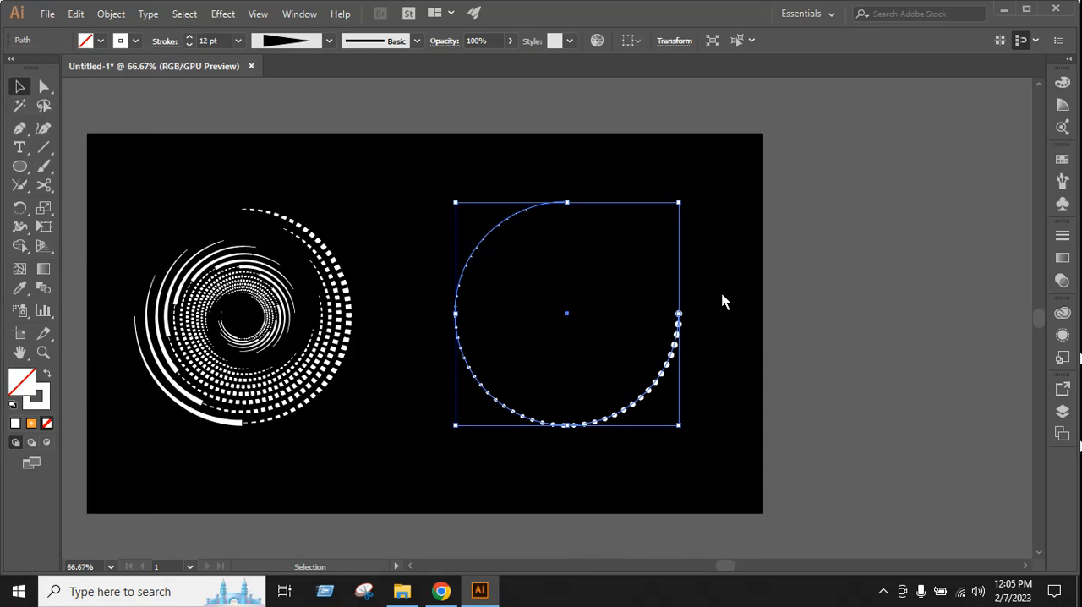
{"action": "left_click", "coordinate": [723, 302]}
Start a Transform effect on the dotted arc with 90% horizontal and vertical scale and 15 copies, with the preview on
{"action": "left_click", "coordinate": [676, 340]}
{"action": "left_click", "coordinate": [223, 13]}
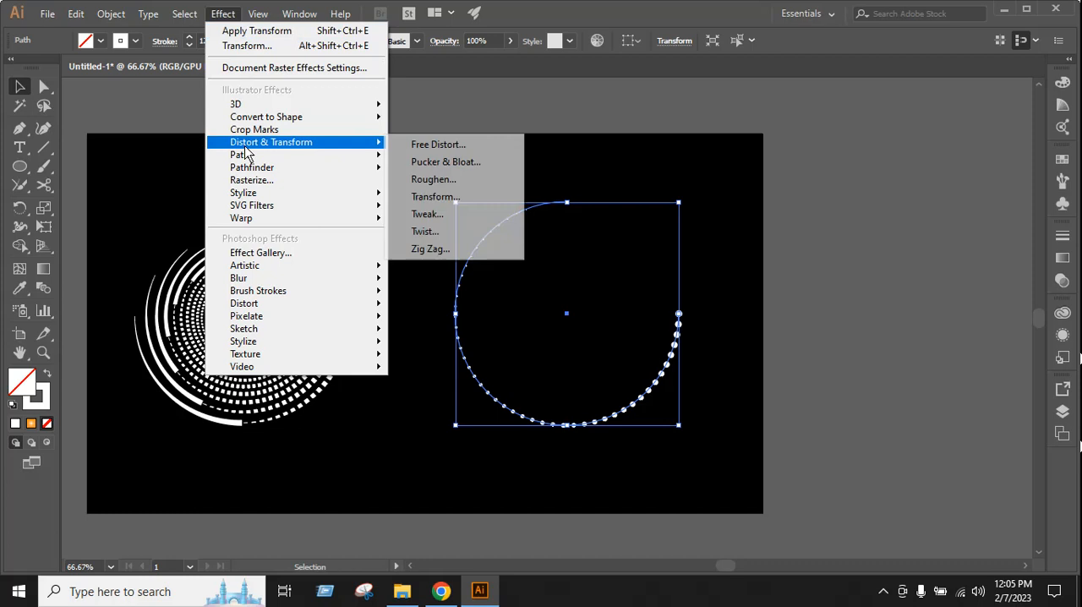
{"action": "mouse_move", "coordinate": [287, 150]}
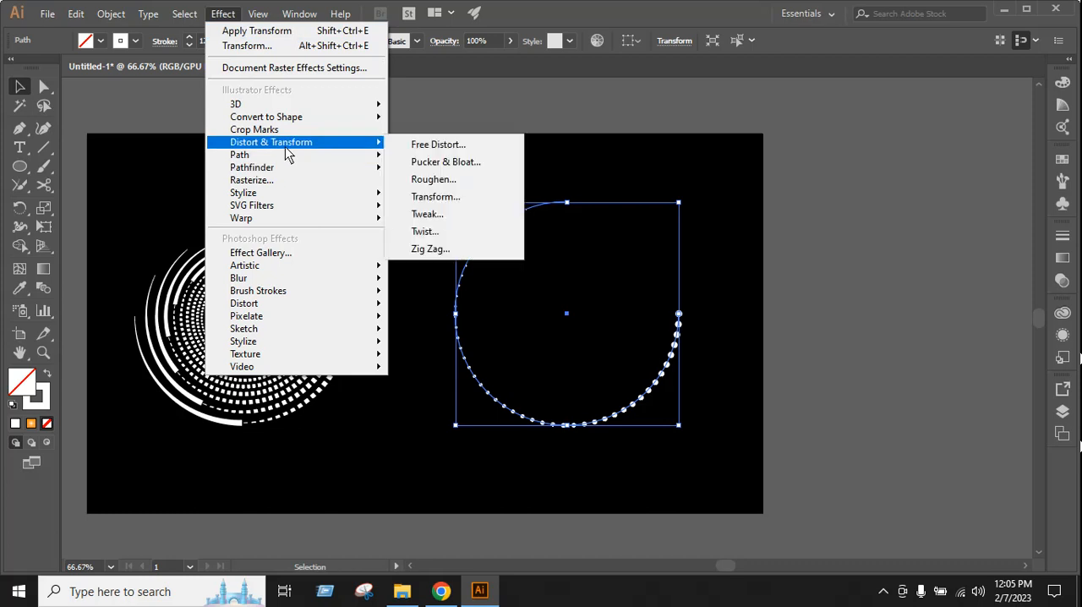
{"action": "left_click", "coordinate": [459, 200]}
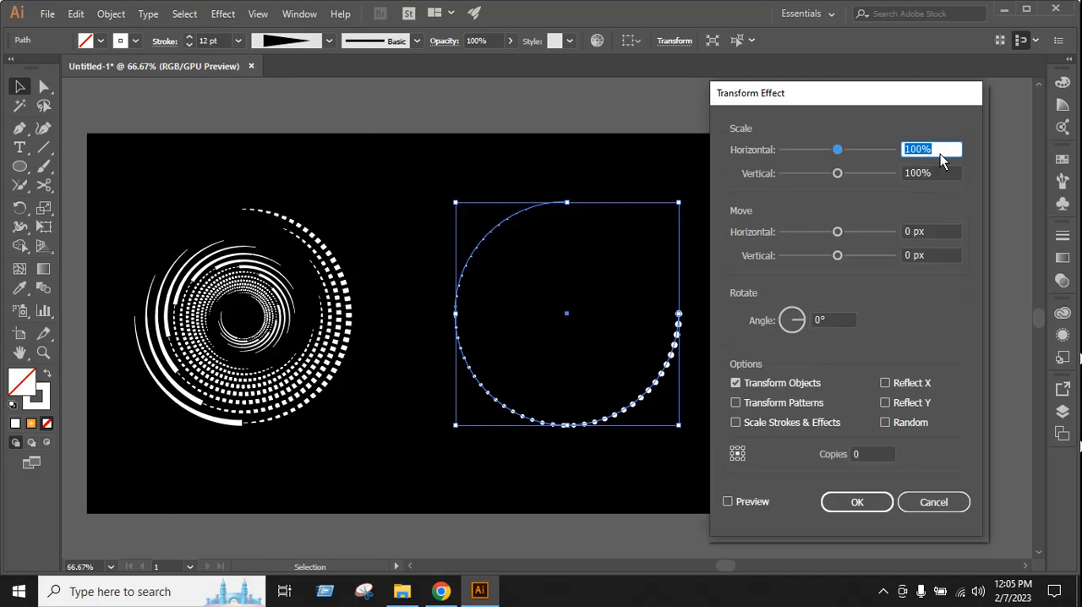
{"action": "type", "text": "90"}
{"action": "key", "text": "Tab"}
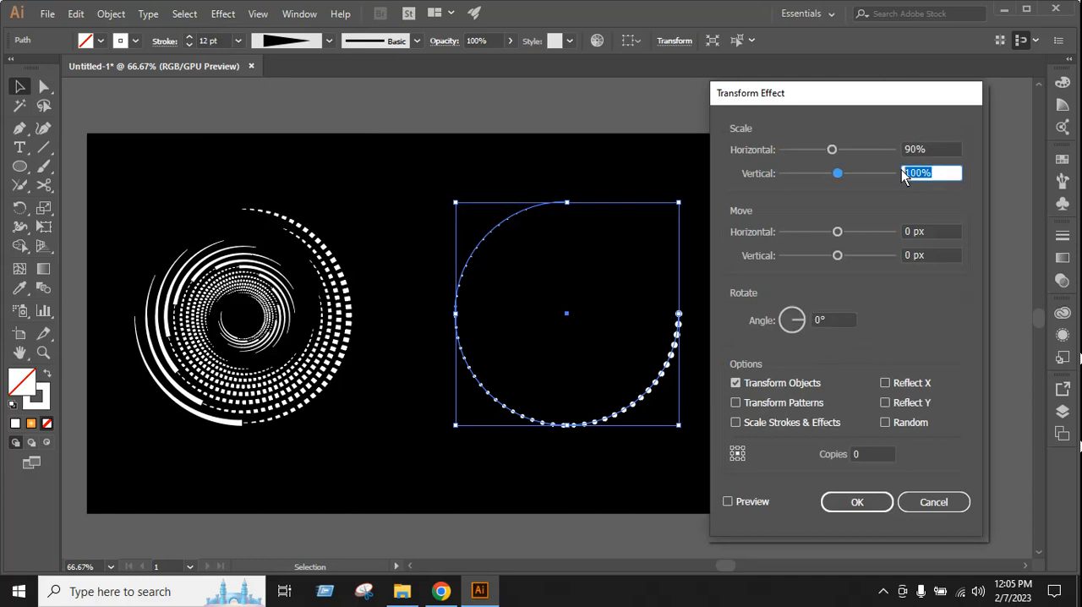
{"action": "type", "text": "90"}
{"action": "left_click", "coordinate": [866, 456]}
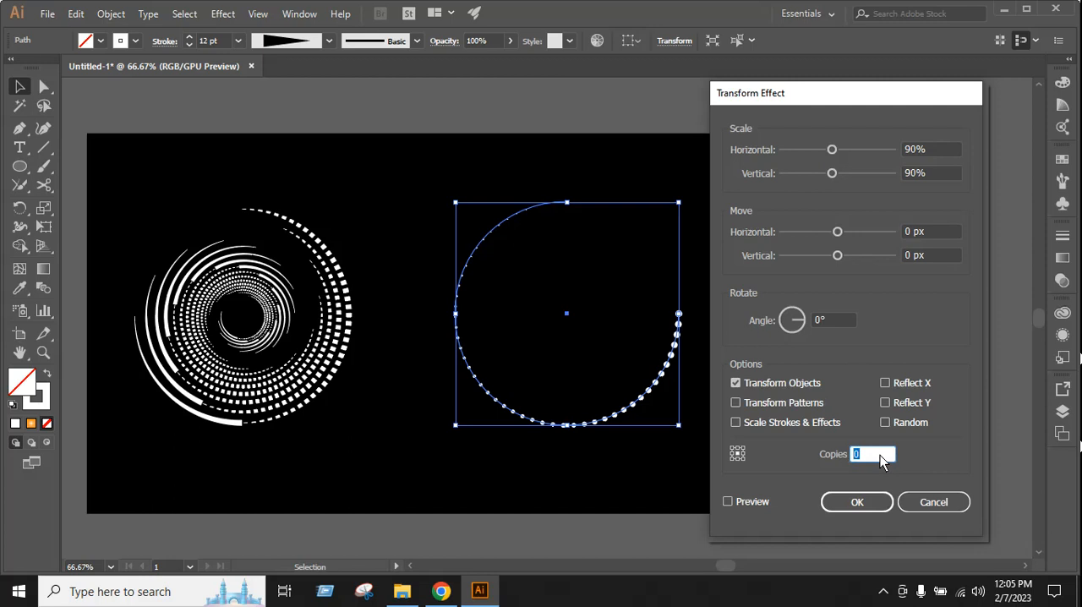
{"action": "type", "text": "15"}
{"action": "left_click", "coordinate": [755, 502]}
Try rotation angles between -21° and 32° for the copies, settle on 20°, apply the Transform effect and deselect the spiral
{"action": "left_click", "coordinate": [833, 321]}
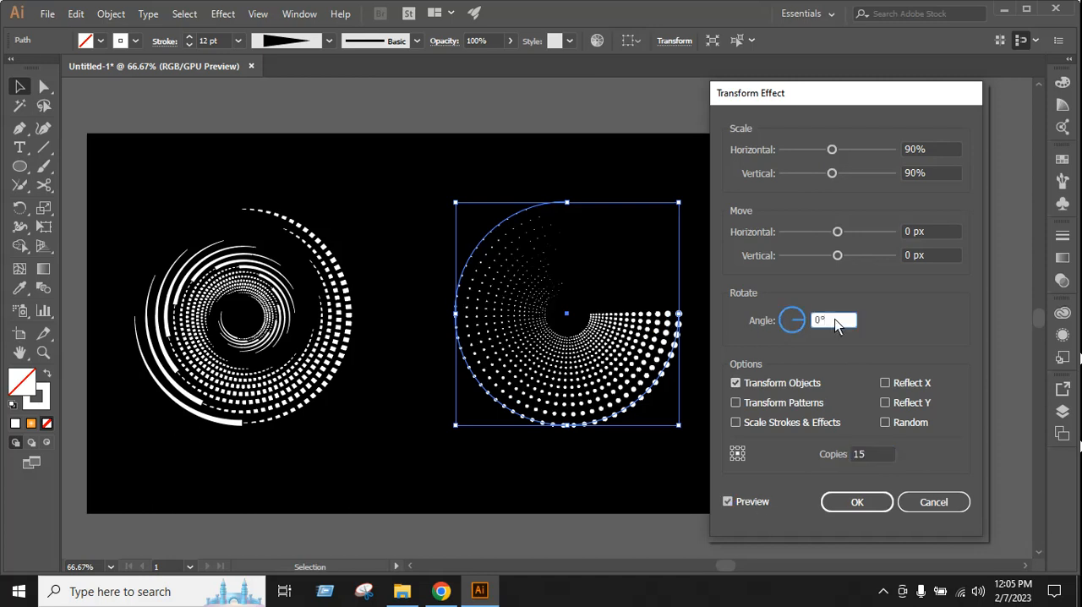
{"action": "key", "text": "Up"}
{"action": "key", "text": "Up"}
{"action": "key", "text": "Up"}
{"action": "key", "text": "Up"}
{"action": "key", "text": "Up"}
{"action": "key", "text": "Up"}
{"action": "key", "text": "Up"}
{"action": "key", "text": "Up"}
{"action": "key", "text": "Up"}
{"action": "key", "text": "Up"}
{"action": "key", "text": "Up"}
{"action": "key", "text": "Up"}
{"action": "key", "text": "Up"}
{"action": "key", "text": "Up"}
{"action": "key", "text": "Up"}
{"action": "key", "text": "Up"}
{"action": "key", "text": "Up"}
{"action": "key", "text": "Up"}
{"action": "key", "text": "Up"}
{"action": "key", "text": "Up"}
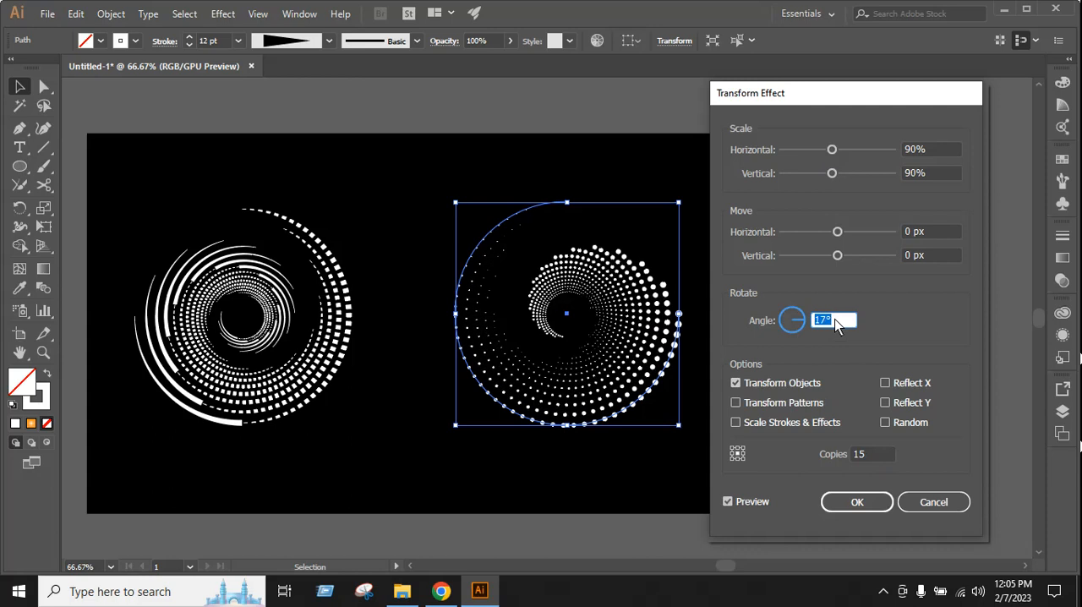
{"action": "key", "text": "Up"}
{"action": "key", "text": "Up"}
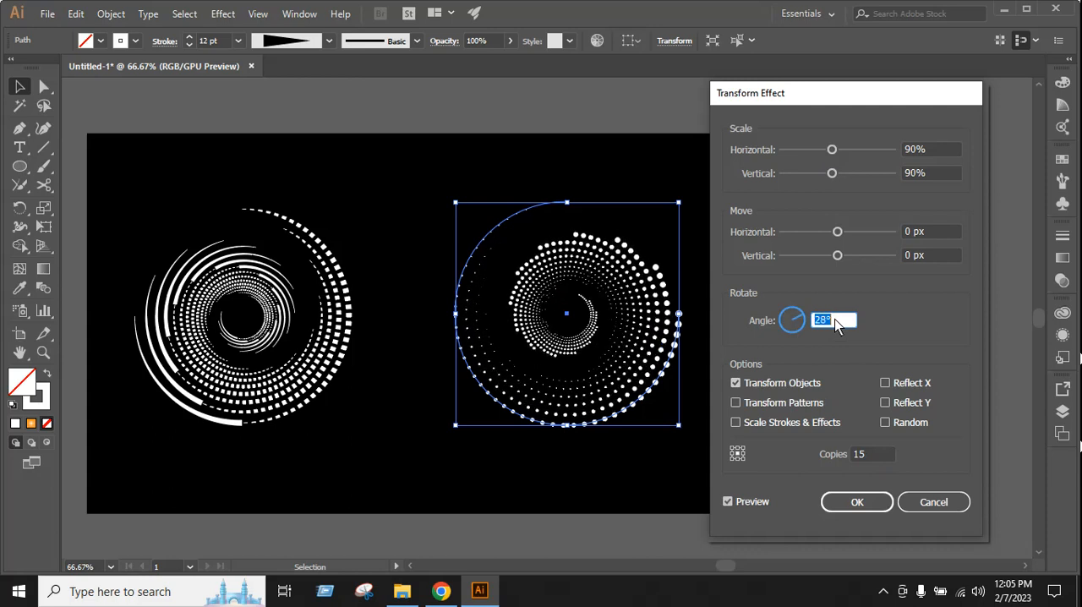
{"action": "key", "text": "Up"}
{"action": "key", "text": "Up"}
{"action": "key", "text": "Up"}
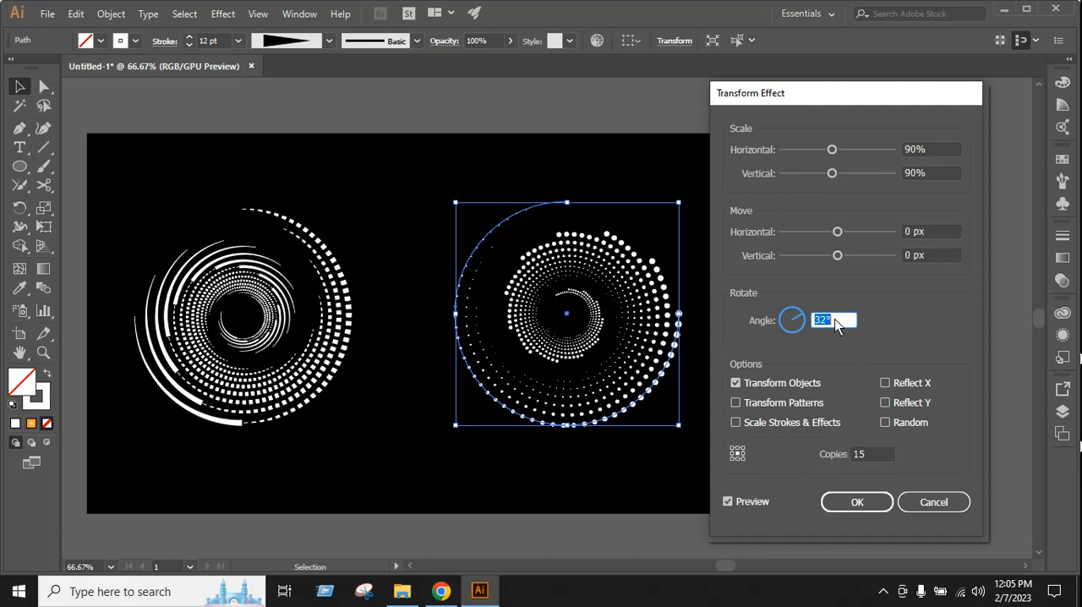
{"action": "key", "text": "Down"}
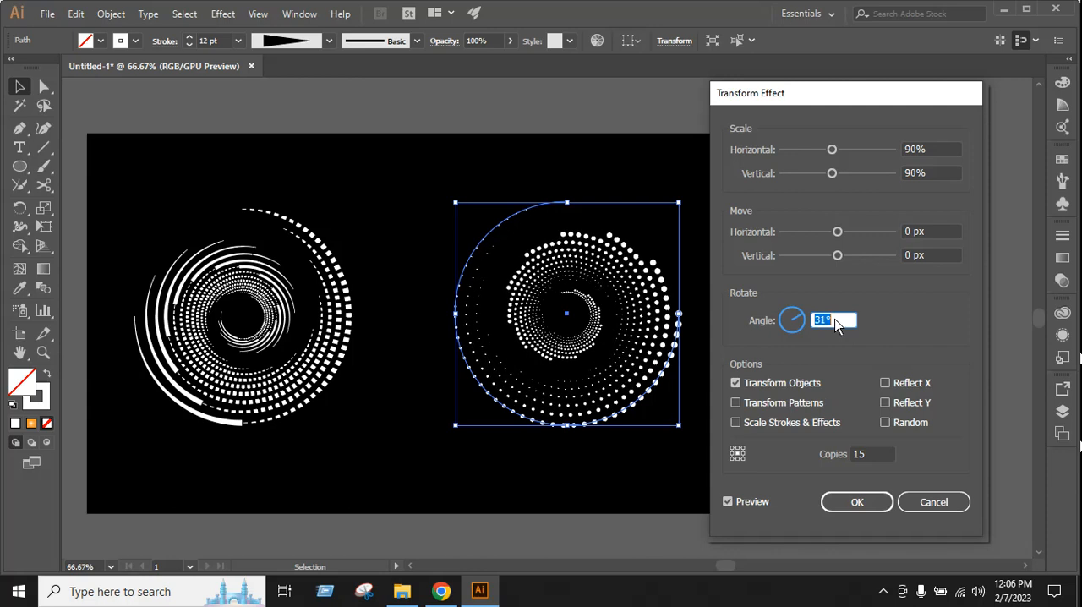
{"action": "key", "text": "Down"}
{"action": "key", "text": "Down"}
{"action": "key", "text": "Down"}
{"action": "key", "text": "Down"}
{"action": "key", "text": "Down"}
{"action": "key", "text": "Down"}
{"action": "key", "text": "Down"}
{"action": "key", "text": "Down"}
{"action": "key", "text": "Down"}
{"action": "key", "text": "Down"}
{"action": "key", "text": "Down"}
{"action": "key", "text": "Down"}
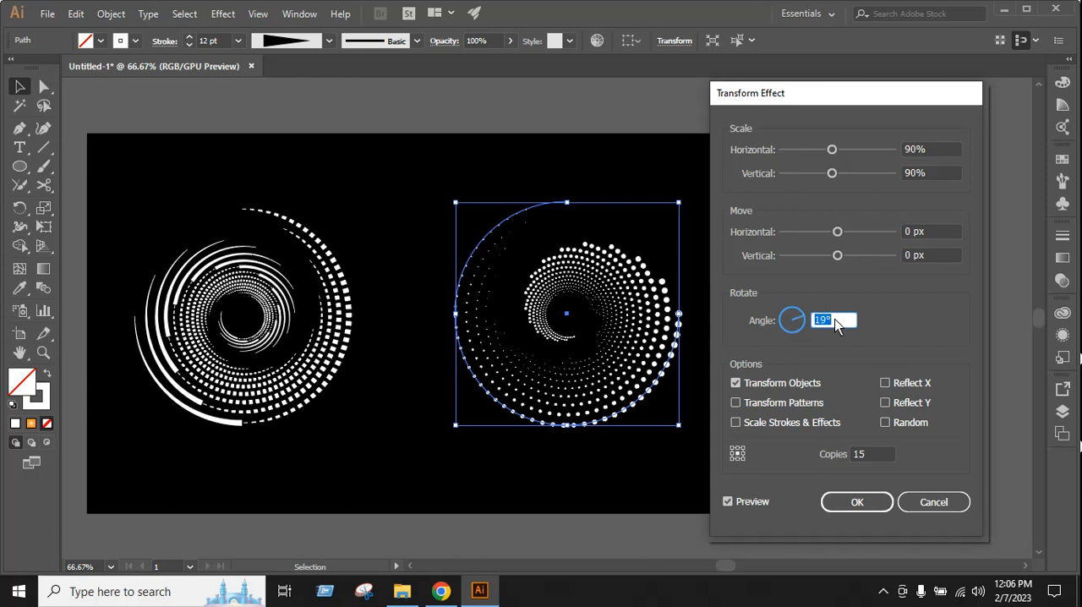
{"action": "key", "text": "Up"}
{"action": "key", "text": "Up"}
{"action": "key", "text": "Up"}
{"action": "key", "text": "Up"}
{"action": "key", "text": "Up"}
{"action": "key", "text": "Up"}
{"action": "key", "text": "Up"}
{"action": "key", "text": "Up"}
{"action": "key", "text": "Up"}
{"action": "key", "text": "Up"}
{"action": "key", "text": "Up"}
{"action": "key", "text": "Up"}
{"action": "key", "text": "Up"}
{"action": "key", "text": "Up"}
{"action": "key", "text": "Up"}
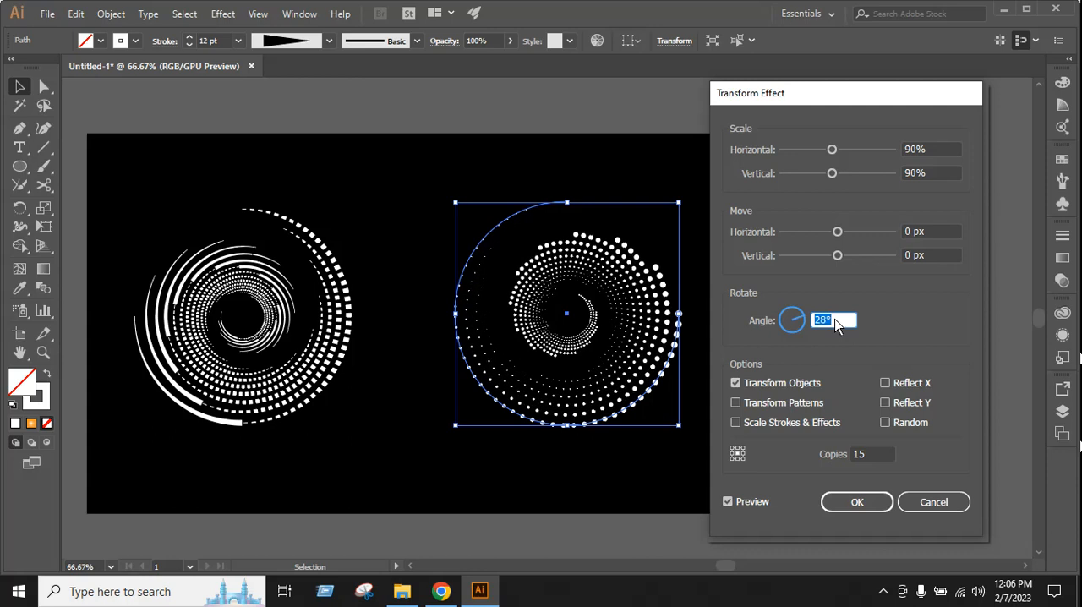
{"action": "key", "text": "Down"}
{"action": "key", "text": "Down"}
{"action": "key", "text": "Down"}
{"action": "key", "text": "Down"}
{"action": "key", "text": "Down"}
{"action": "key", "text": "Down"}
{"action": "key", "text": "Down"}
{"action": "key", "text": "Down"}
{"action": "key", "text": "Down"}
{"action": "key", "text": "Down"}
{"action": "key", "text": "Down"}
{"action": "key", "text": "Down"}
{"action": "key", "text": "Down"}
{"action": "key", "text": "Down"}
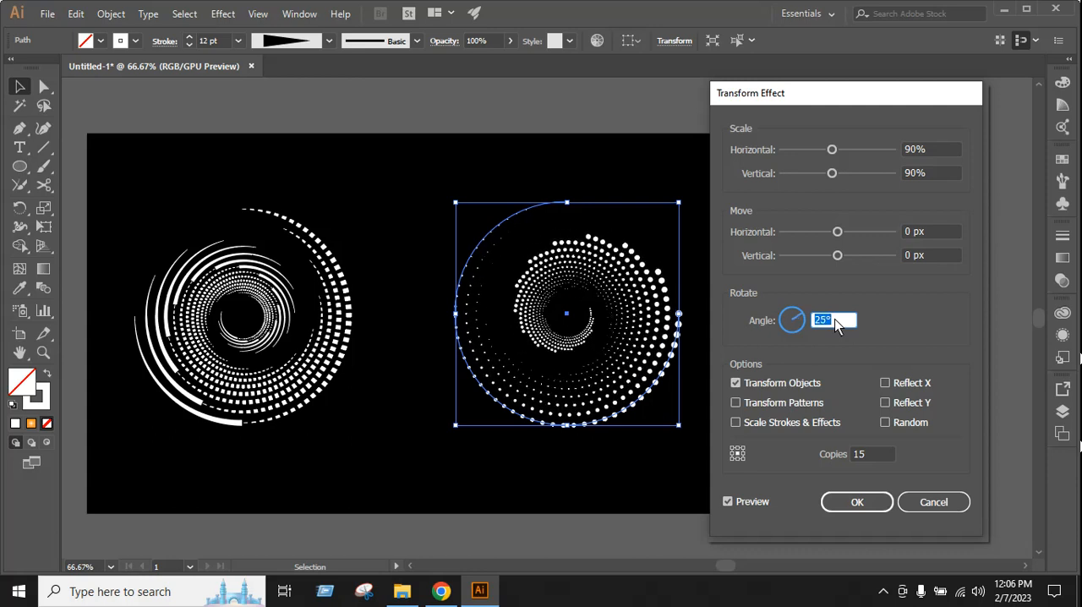
{"action": "key", "text": "Down"}
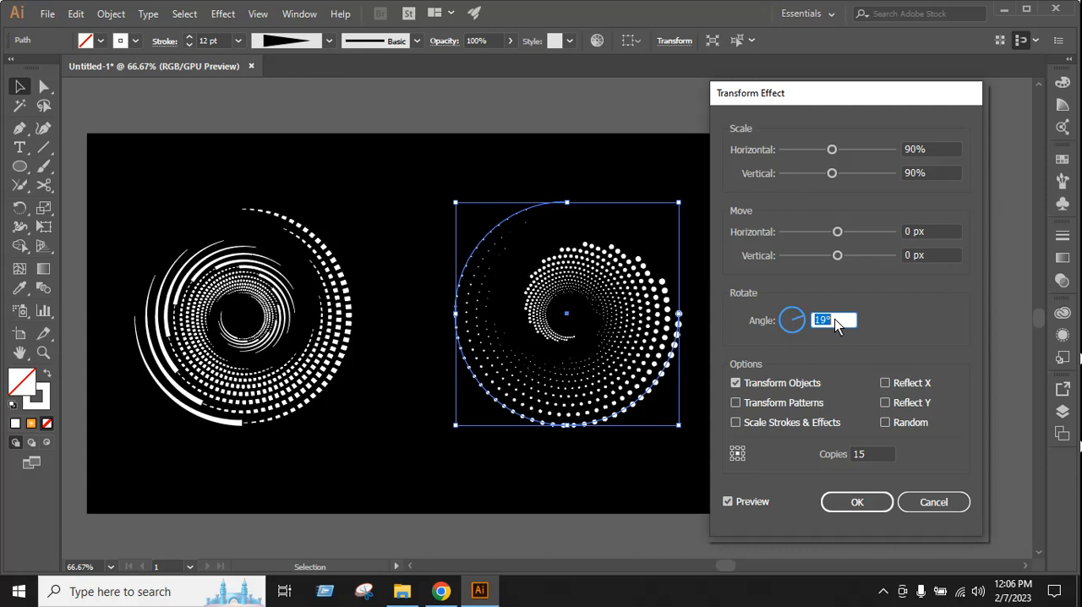
{"action": "key", "text": "Up"}
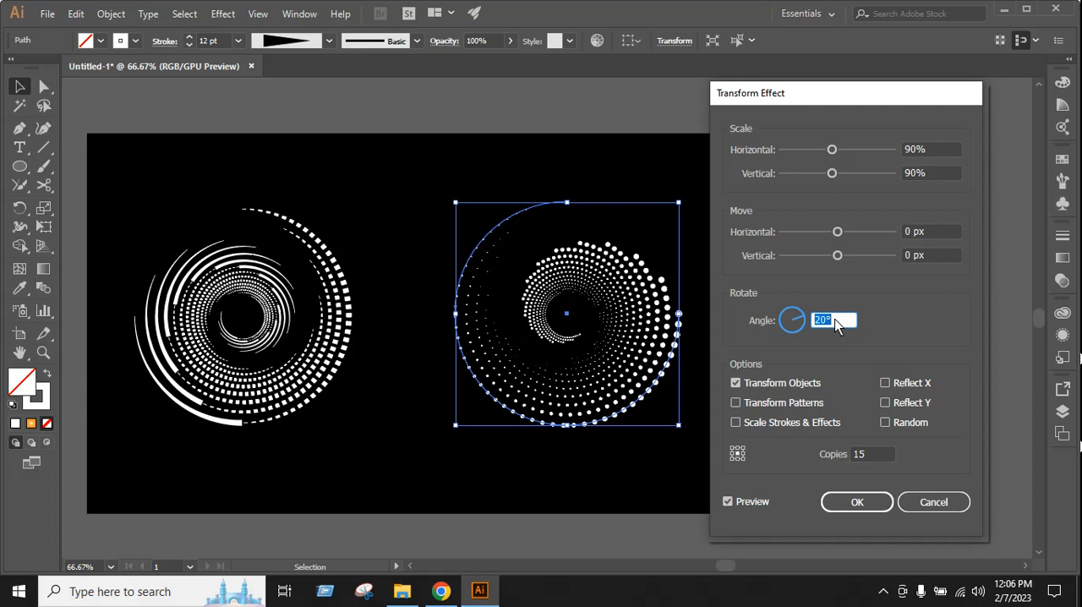
{"action": "key", "text": "Down"}
{"action": "key", "text": "Down"}
{"action": "key", "text": "Down"}
{"action": "key", "text": "Down"}
{"action": "key", "text": "Down"}
{"action": "key", "text": "Down"}
{"action": "key", "text": "Down"}
{"action": "key", "text": "Down"}
{"action": "key", "text": "Down"}
{"action": "key", "text": "Down"}
{"action": "key", "text": "Down"}
{"action": "key", "text": "Down"}
{"action": "key", "text": "Down"}
{"action": "key", "text": "Down"}
{"action": "key", "text": "Down"}
{"action": "key", "text": "Down"}
{"action": "key", "text": "Down"}
{"action": "key", "text": "Down"}
{"action": "key", "text": "Down"}
{"action": "key", "text": "Down"}
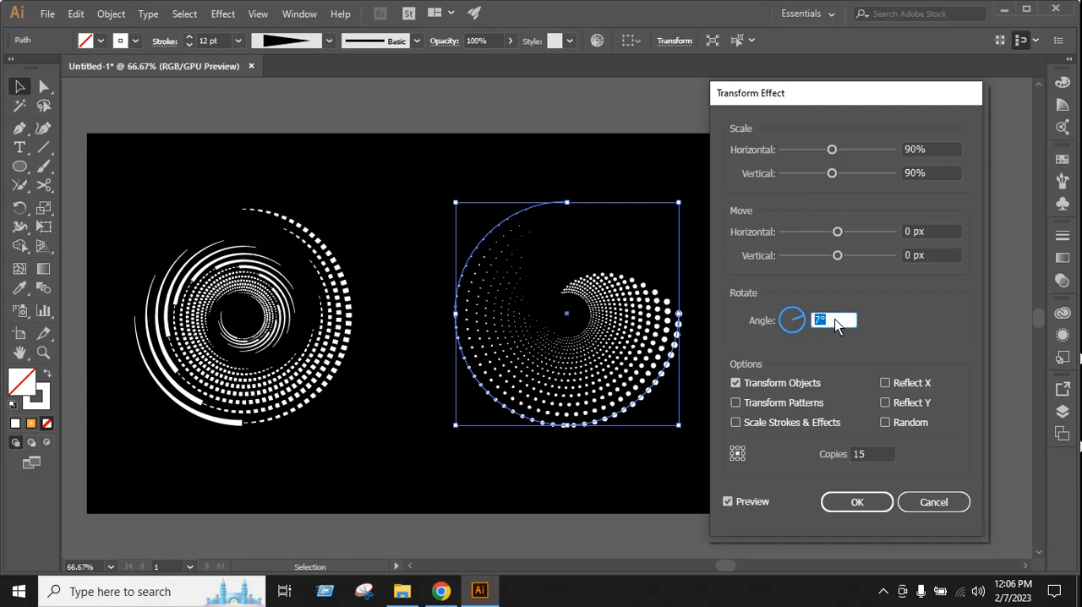
{"action": "key", "text": "Down"}
{"action": "key", "text": "Down"}
{"action": "key", "text": "Down"}
{"action": "key", "text": "Down"}
{"action": "key", "text": "Down"}
{"action": "key", "text": "Down"}
{"action": "key", "text": "Down"}
{"action": "key", "text": "Down"}
{"action": "key", "text": "Down"}
{"action": "key", "text": "Down"}
{"action": "key", "text": "Down"}
{"action": "key", "text": "Down"}
{"action": "key", "text": "Down"}
{"action": "key", "text": "Down"}
{"action": "key", "text": "Down"}
{"action": "key", "text": "Down"}
{"action": "key", "text": "Down"}
{"action": "key", "text": "Down"}
{"action": "key", "text": "Down"}
{"action": "key", "text": "Down"}
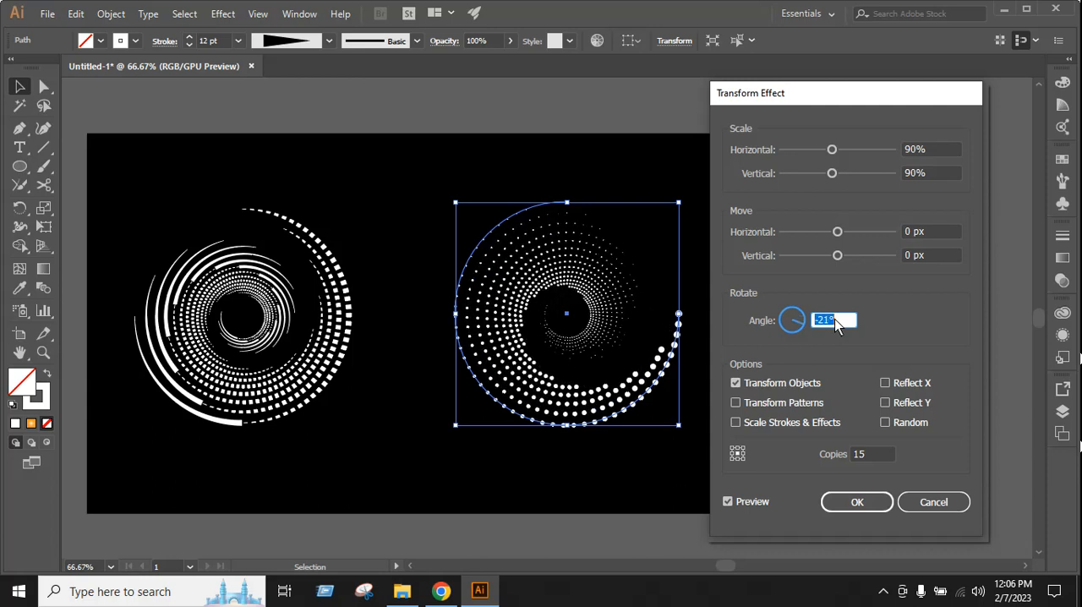
{"action": "key", "text": "Up"}
{"action": "key", "text": "Up"}
{"action": "key", "text": "Up"}
{"action": "key", "text": "Up"}
{"action": "key", "text": "Up"}
{"action": "key", "text": "Up"}
{"action": "key", "text": "Up"}
{"action": "key", "text": "Up"}
{"action": "key", "text": "Up"}
{"action": "key", "text": "Up"}
{"action": "key", "text": "Up"}
{"action": "key", "text": "Up"}
{"action": "key", "text": "Up"}
{"action": "key", "text": "Up"}
{"action": "key", "text": "Up"}
{"action": "key", "text": "Up"}
{"action": "key", "text": "Up"}
{"action": "key", "text": "Up"}
{"action": "key", "text": "Up"}
{"action": "key", "text": "Up"}
{"action": "key", "text": "Up"}
{"action": "key", "text": "Up"}
{"action": "key", "text": "Up"}
{"action": "key", "text": "Up"}
{"action": "key", "text": "Up"}
{"action": "key", "text": "Up"}
{"action": "key", "text": "Up"}
{"action": "key", "text": "Up"}
{"action": "key", "text": "Up"}
{"action": "key", "text": "Up"}
{"action": "key", "text": "Up"}
{"action": "key", "text": "Up"}
{"action": "key", "text": "Up"}
{"action": "key", "text": "Up"}
{"action": "key", "text": "Up"}
{"action": "key", "text": "Up"}
{"action": "key", "text": "Up"}
{"action": "key", "text": "Up"}
{"action": "key", "text": "Up"}
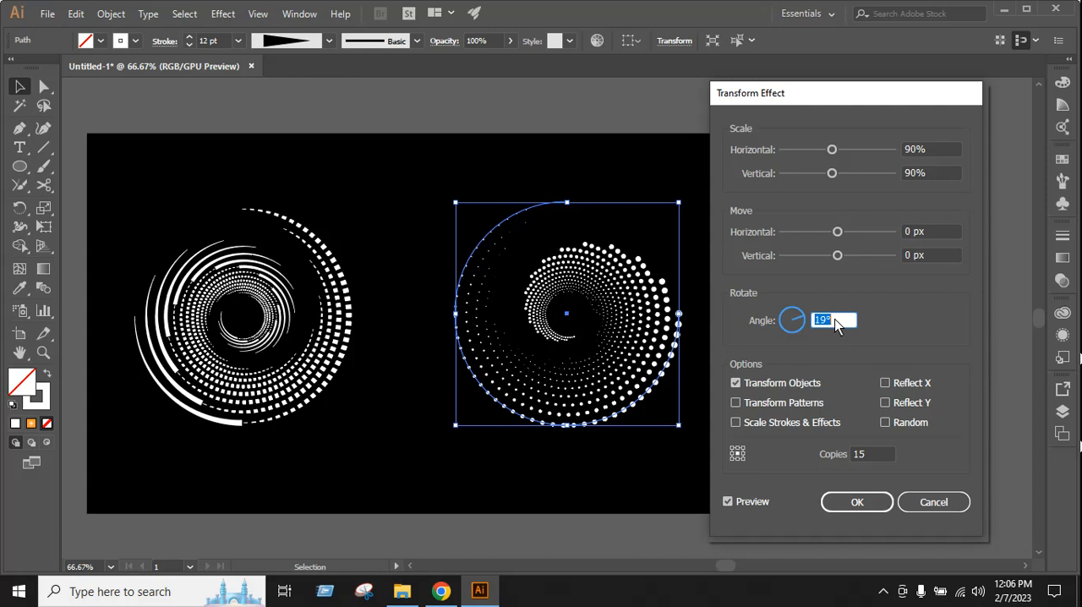
{"action": "key", "text": "Down"}
{"action": "key", "text": "Up"}
{"action": "key", "text": "Up"}
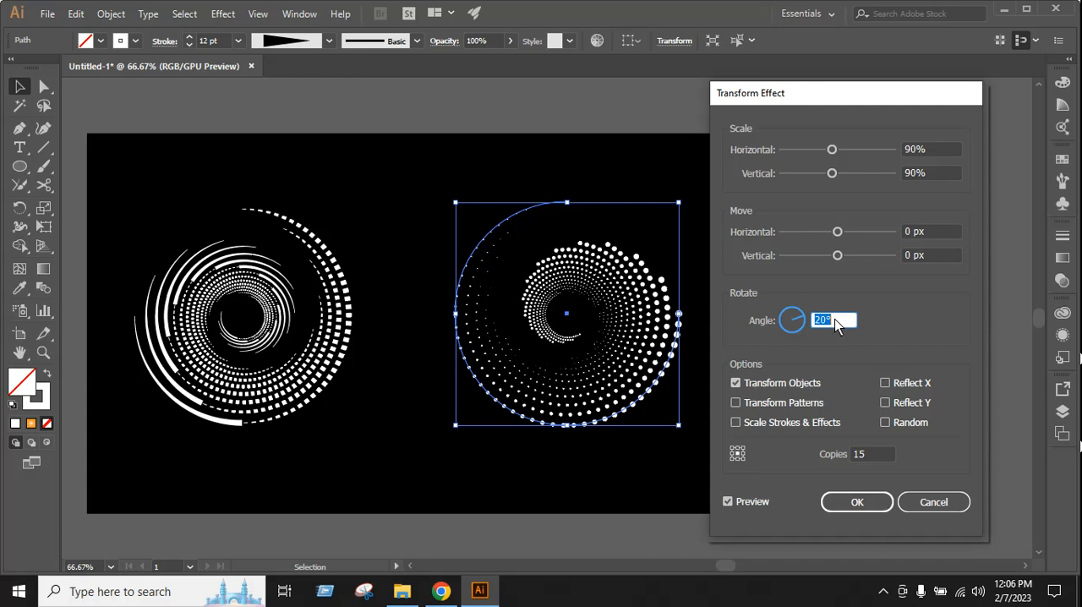
{"action": "left_click", "coordinate": [858, 502]}
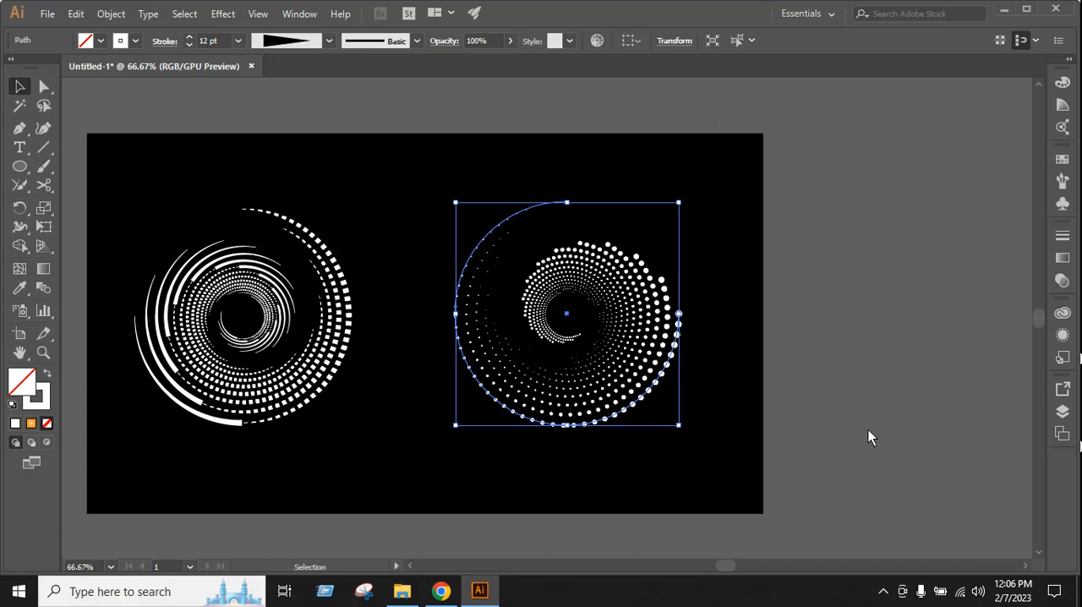
{"action": "left_click", "coordinate": [757, 453]}
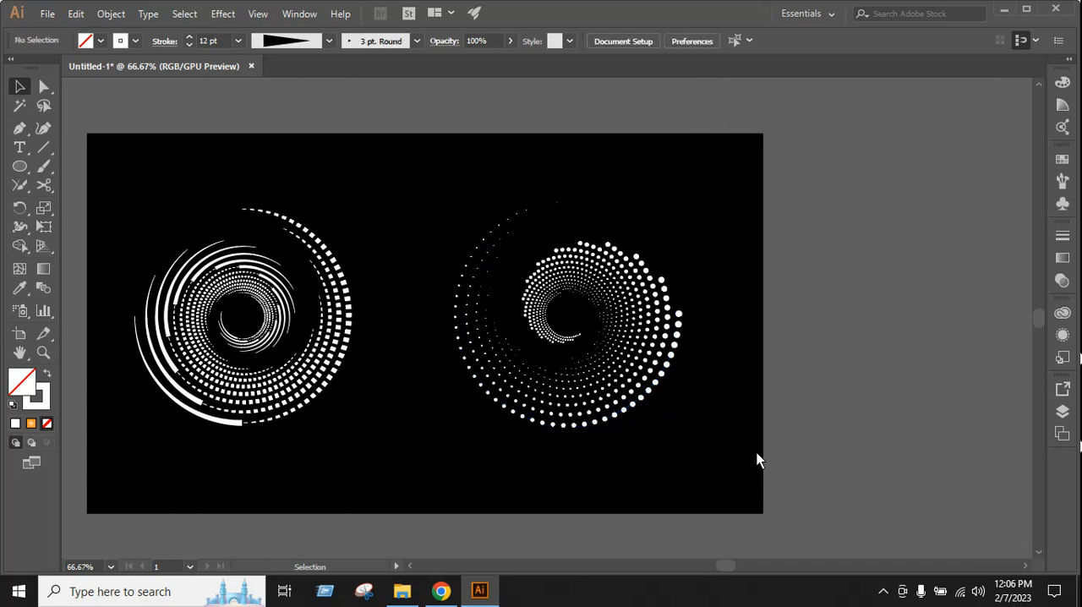
{"action": "left_click_drag", "start_coordinate": [734, 565], "coordinate": [716, 565]}
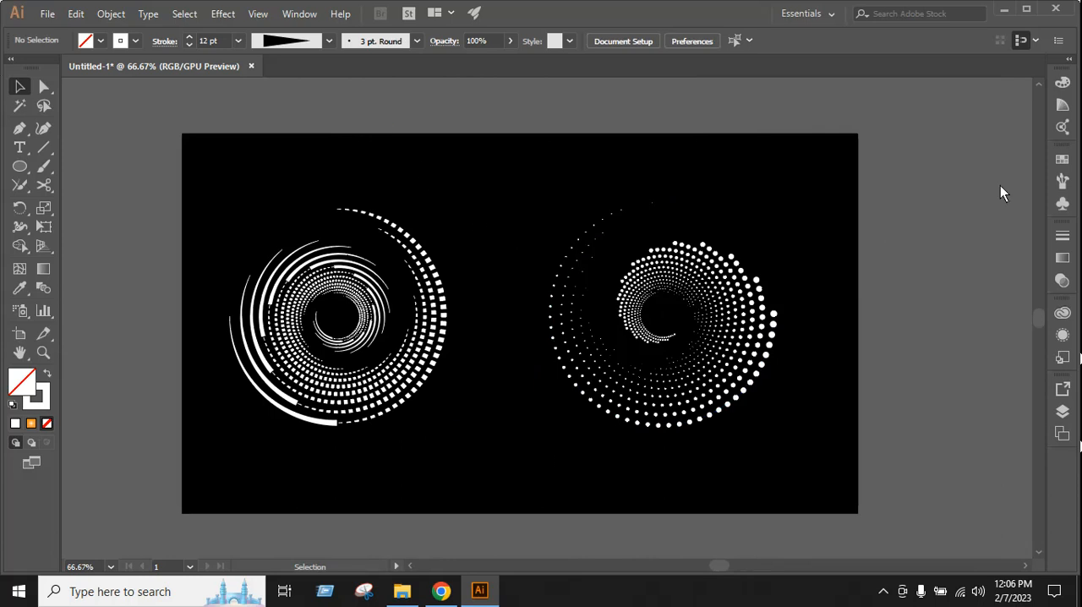
{"action": "left_click_drag", "start_coordinate": [219, 182], "coordinate": [767, 426]}
{"action": "left_click", "coordinate": [828, 466]}
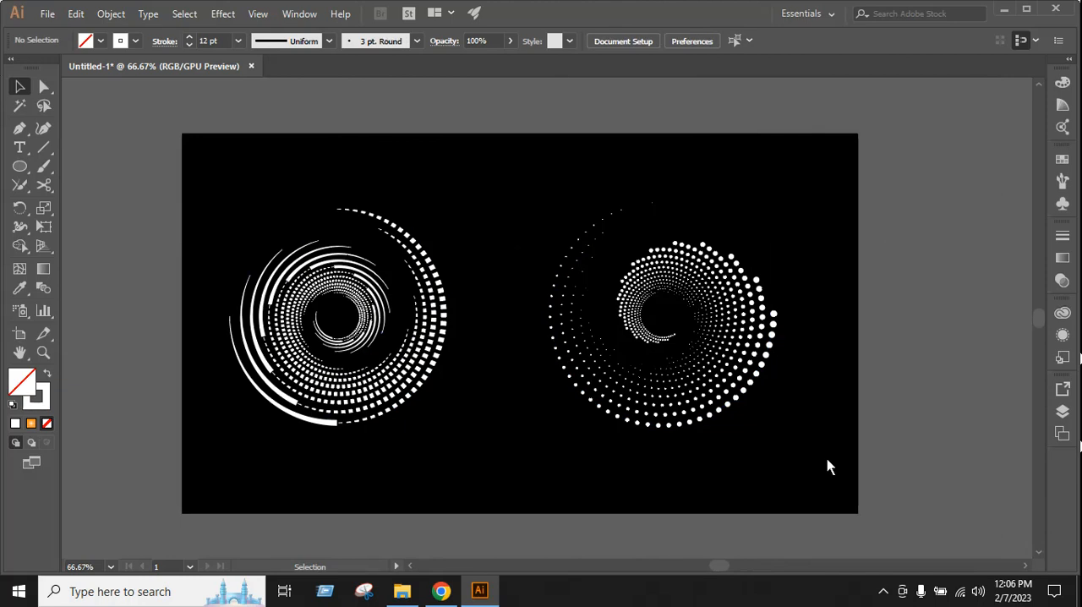